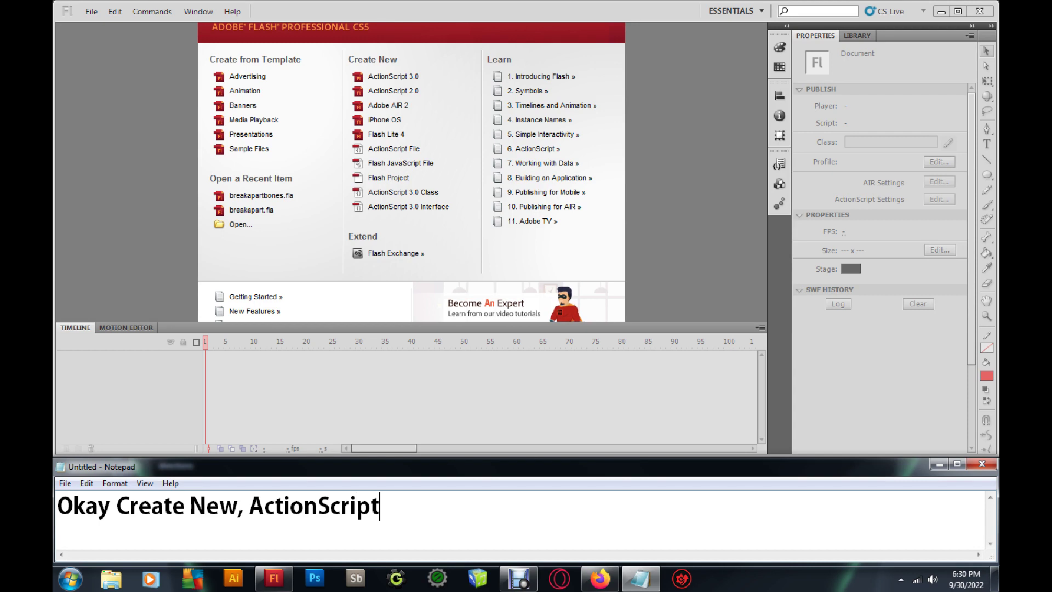
# - Complete the Notepad note with "3.0" and create a new ActionScript 3.0 document in Flash
pyautogui.write('0')
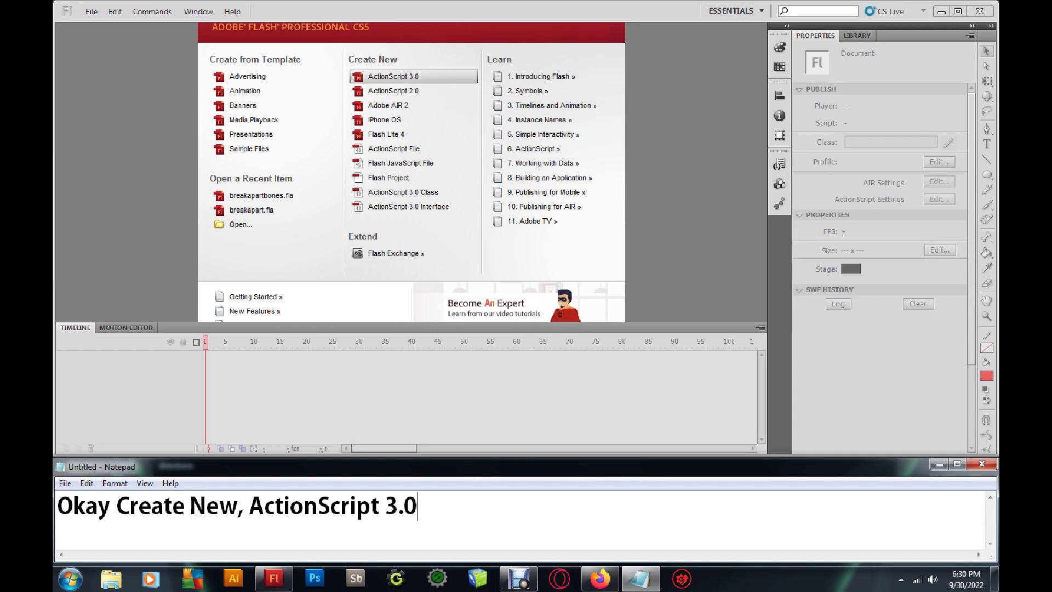
pyautogui.click(393, 77)
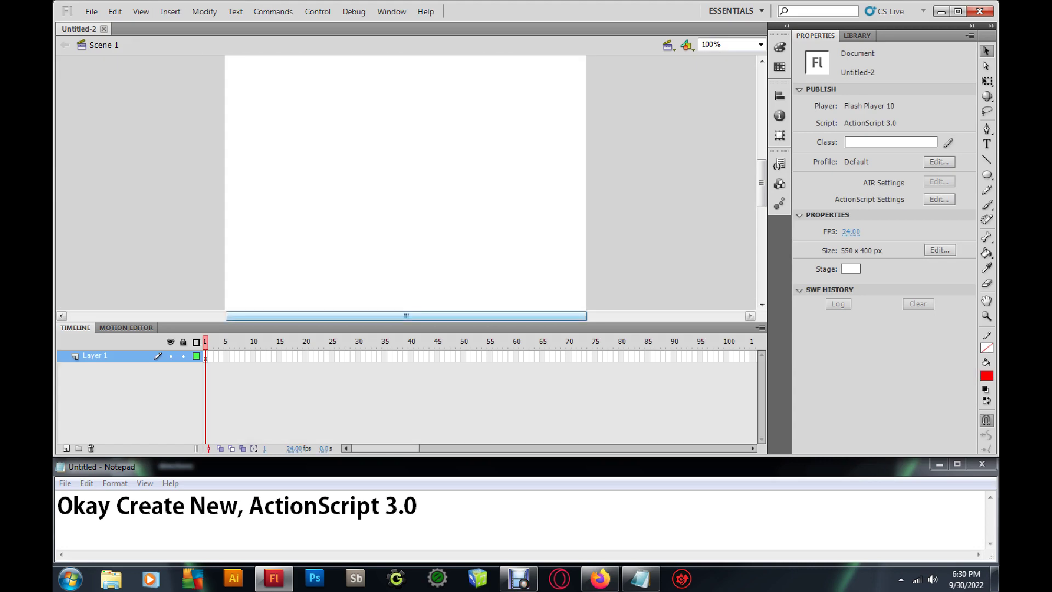
# - Switch to Notepad and extend the note with ", Name your layer...."
pyautogui.hotkey('alt', 'Tab')
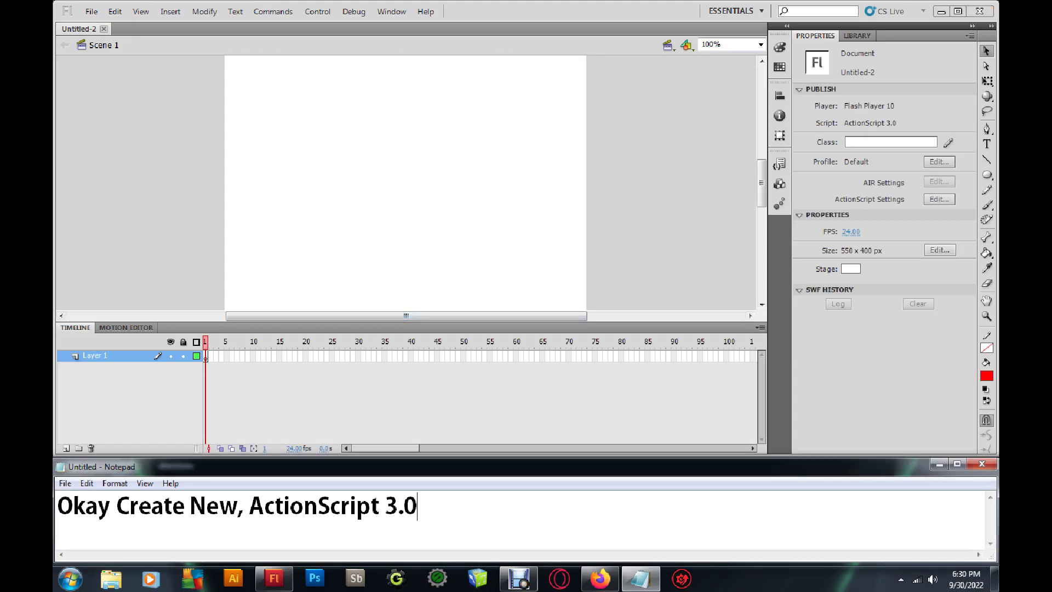
pyautogui.write(', ')
pyautogui.write('Name')
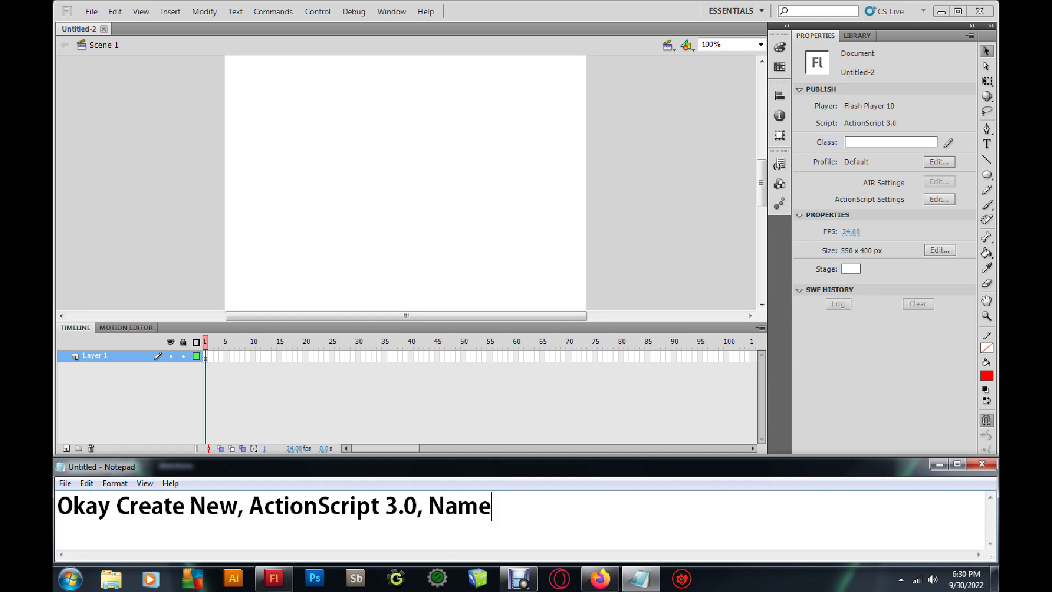
pyautogui.write(' your')
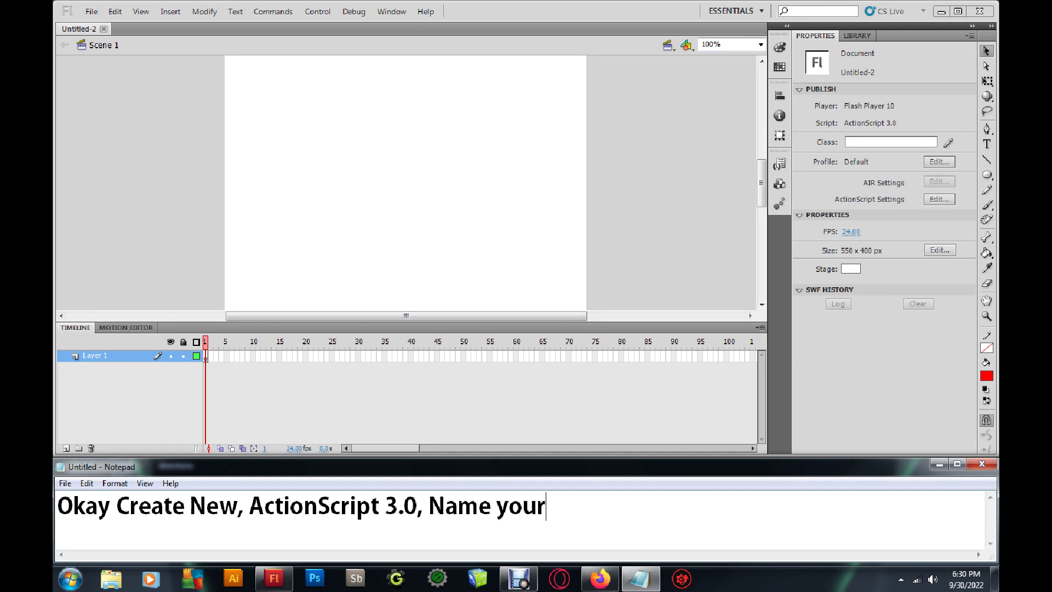
pyautogui.write(' layer....')
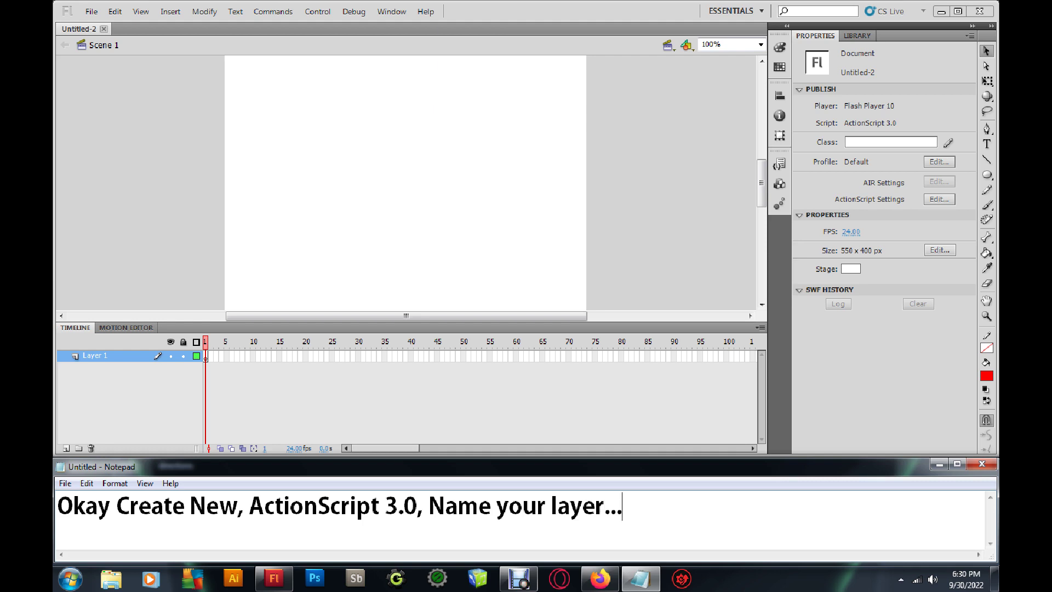
# - Rename Layer 1 in the Flash timeline to "arm"
pyautogui.click(206, 357)
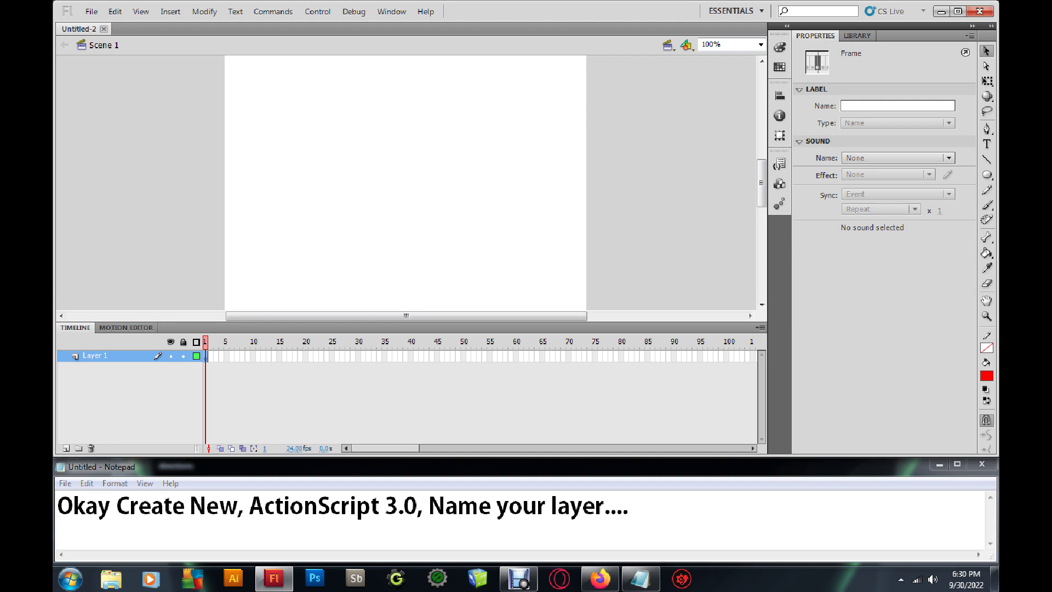
pyautogui.doubleClick(95, 355)
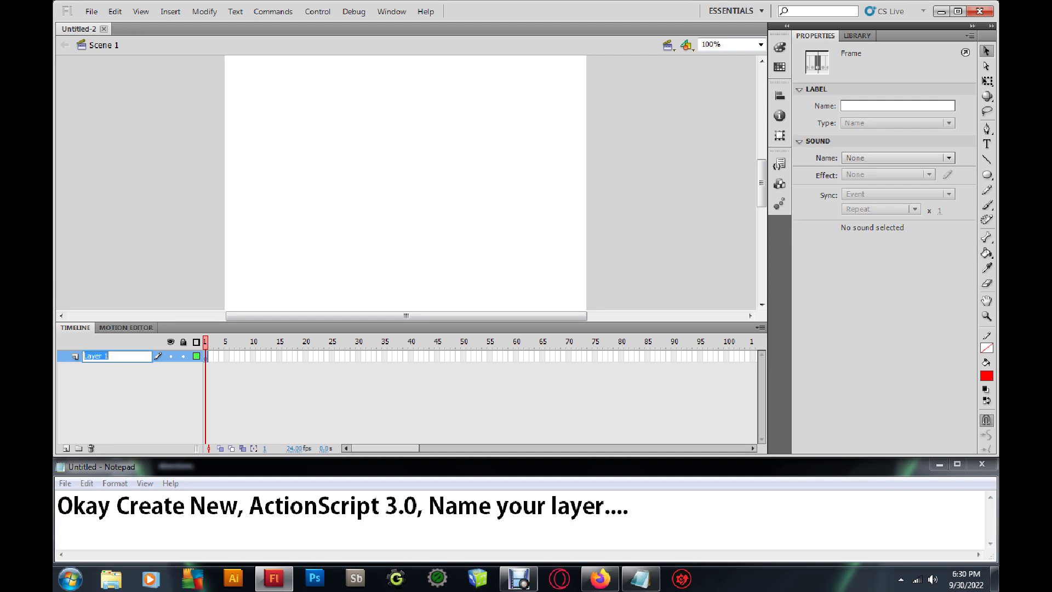
pyautogui.write('arm')
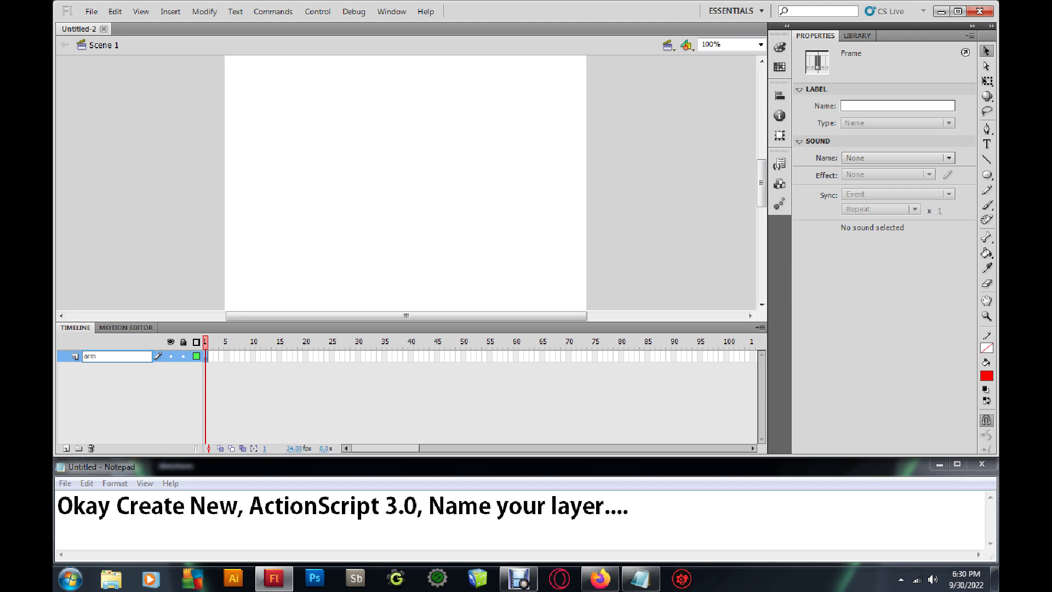
# - Append "just double click in timeline and rename layer." to the end of the Notepad note
pyautogui.click(628, 505)
pyautogui.write('just double click in timeline an d re')
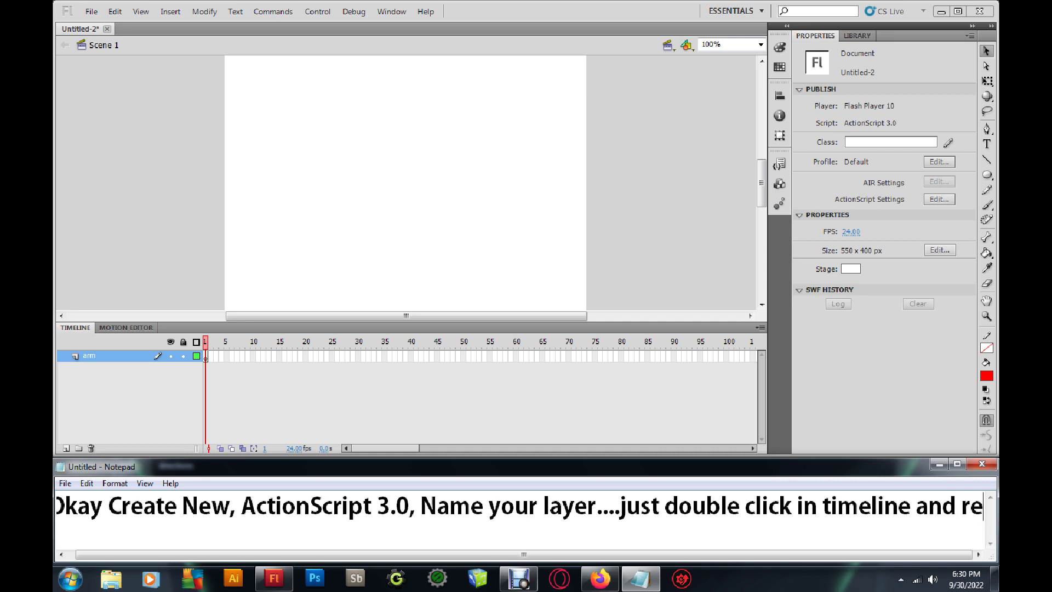
pyautogui.write('name layer.')
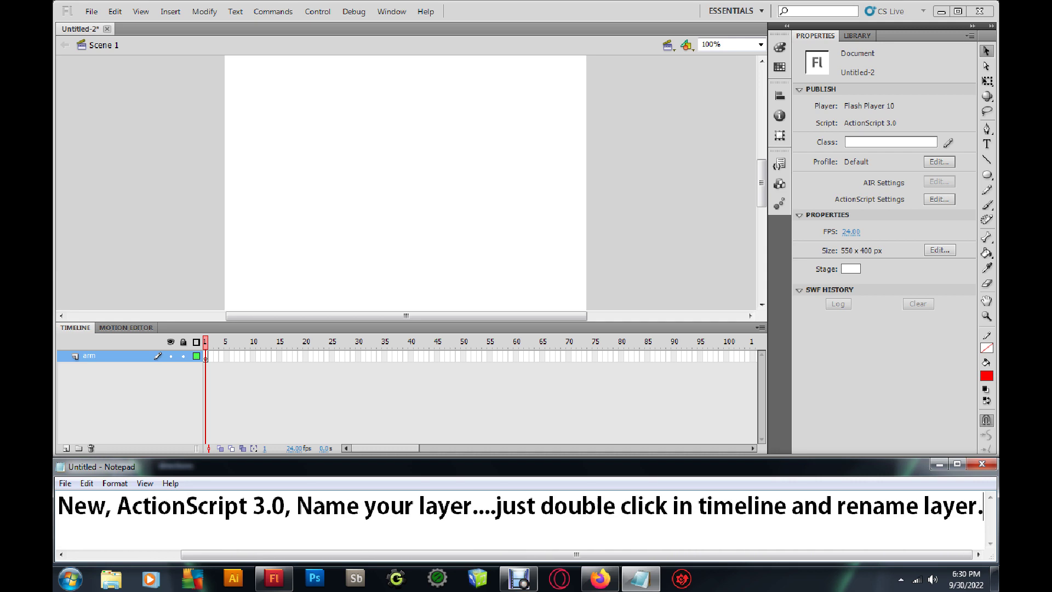
# - Start a fresh line in the note and write "Just going to make a arm and use the bones to move the arm and animate it."
pyautogui.press('Return')
pyautogui.press('Return')
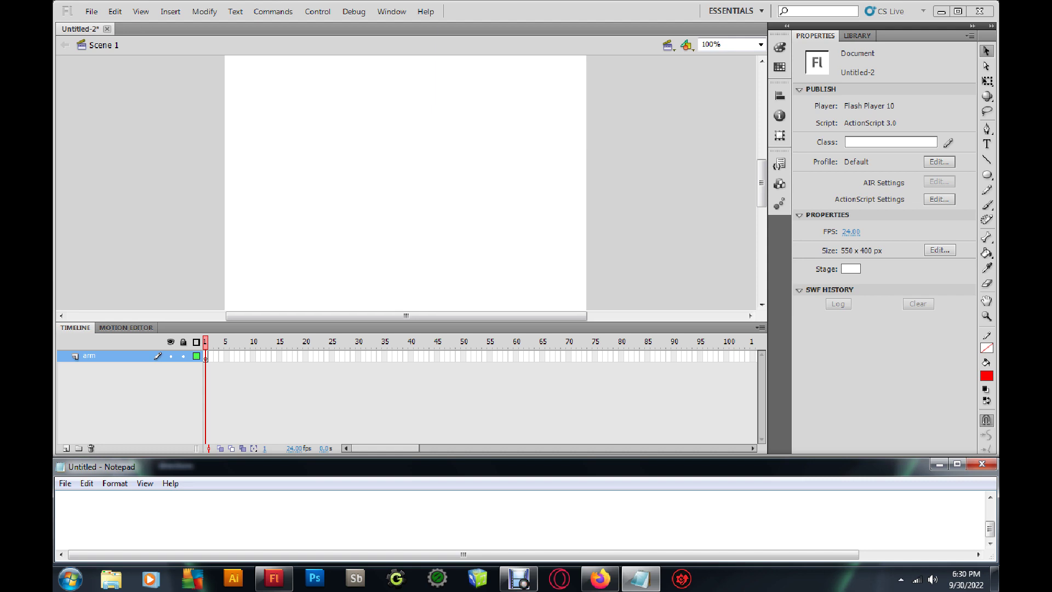
pyautogui.write('Just going to ')
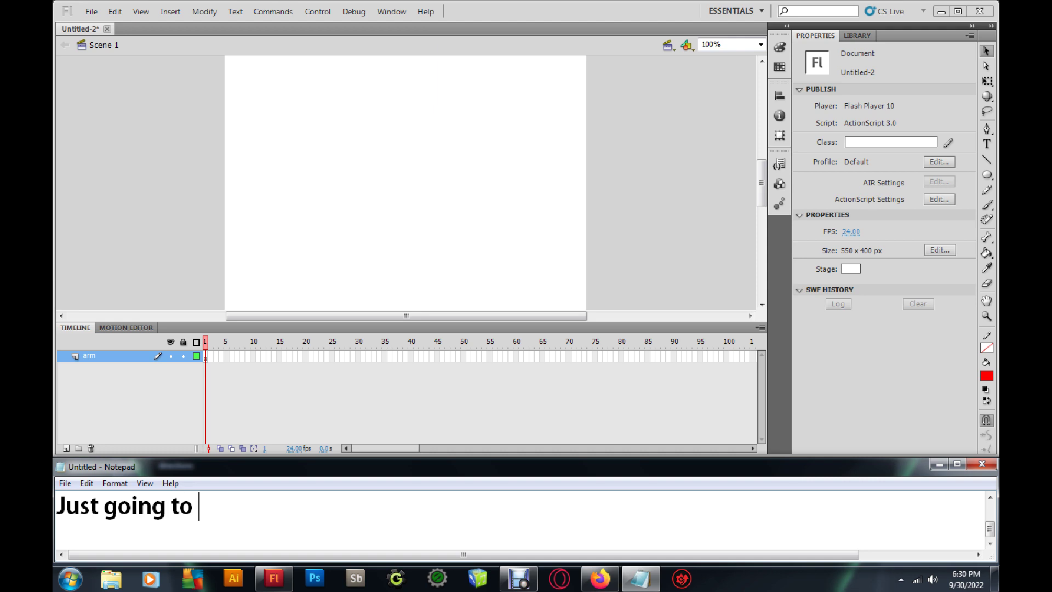
pyautogui.write('make a')
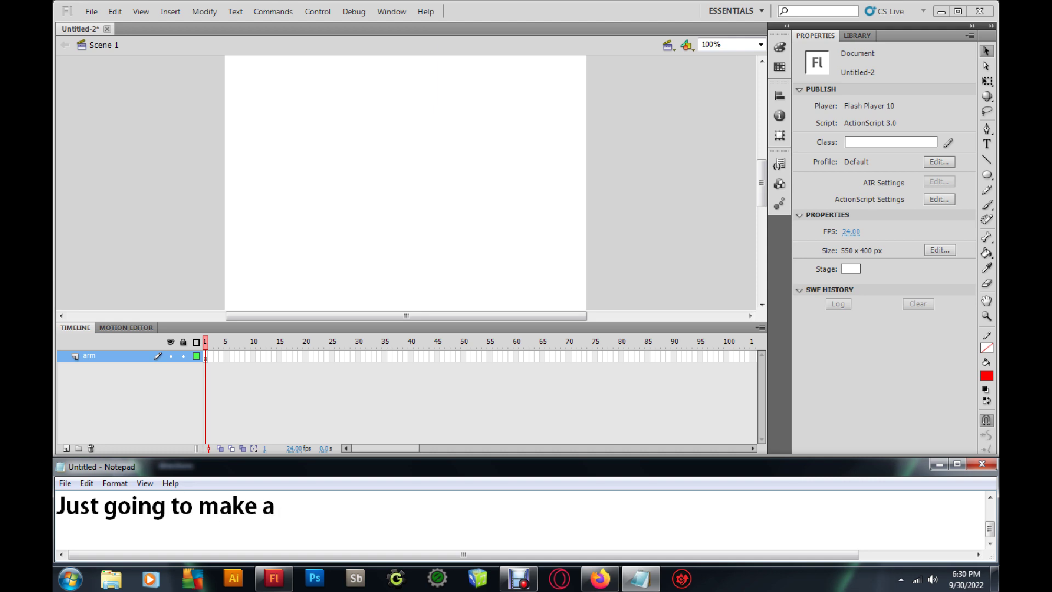
pyautogui.write(' arm and')
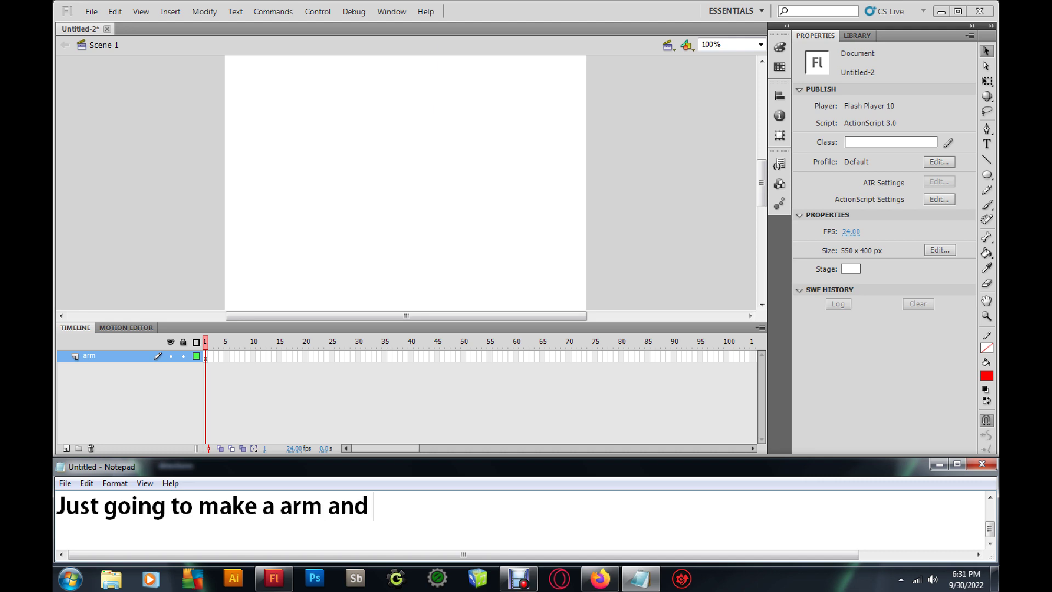
pyautogui.write(' using the')
pyautogui.press('BackSpace')
pyautogui.press('BackSpace')
pyautogui.press('BackSpace')
pyautogui.press('BackSpace')
pyautogui.press('BackSpace')
pyautogui.press('BackSpace')
pyautogui.press('BackSpace')
pyautogui.write('e the')
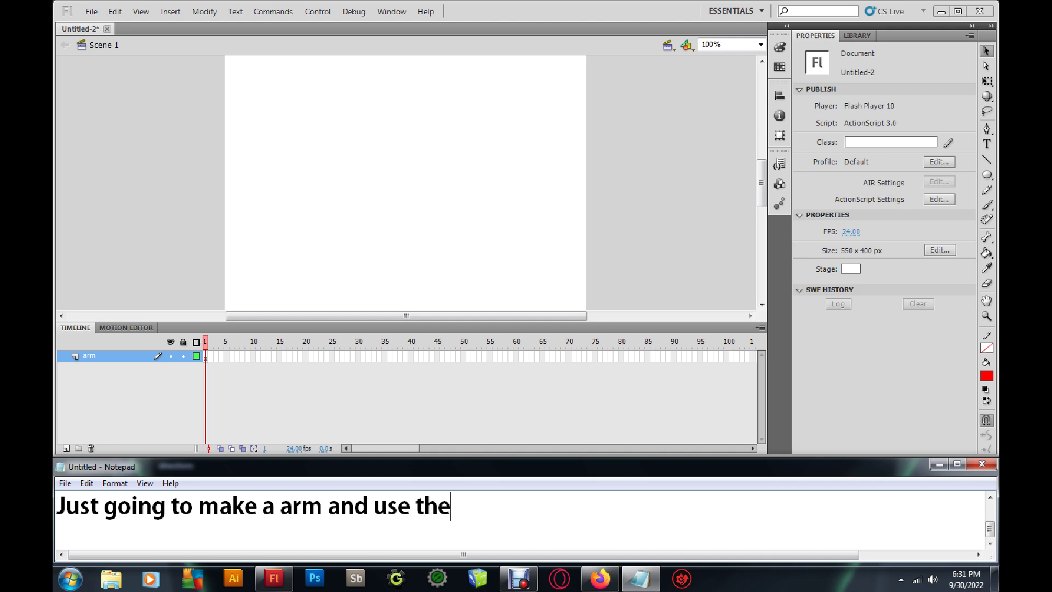
pyautogui.write(' bone')
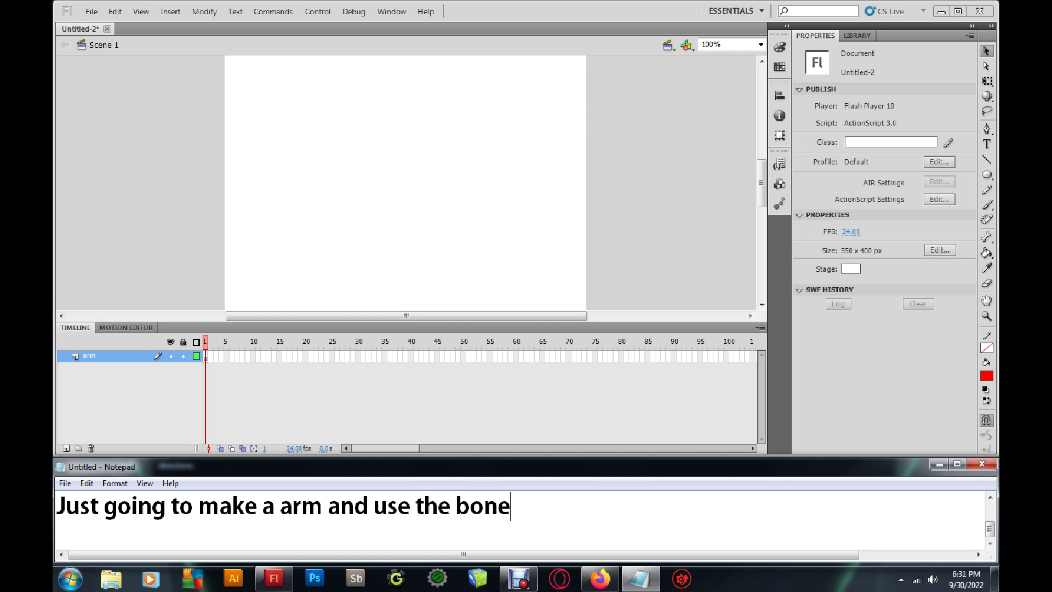
pyautogui.write('s to move the arm')
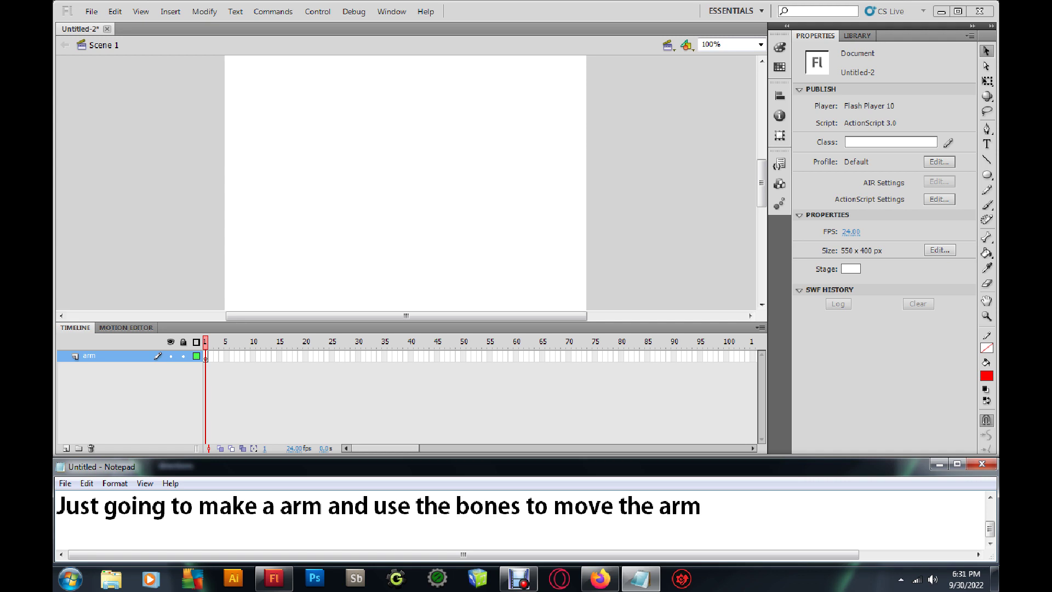
pyautogui.write(' and animate it.')
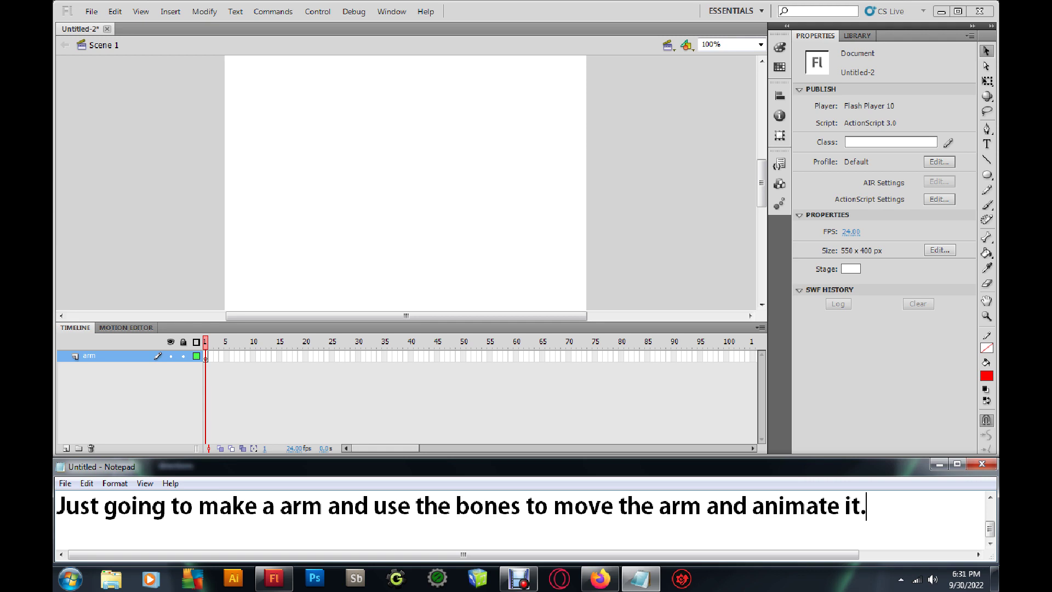
# - Draw a red upright oval about 79 by 234 px in Flash and move it to about X 69, Y 11 on the stage
pyautogui.click(987, 175)
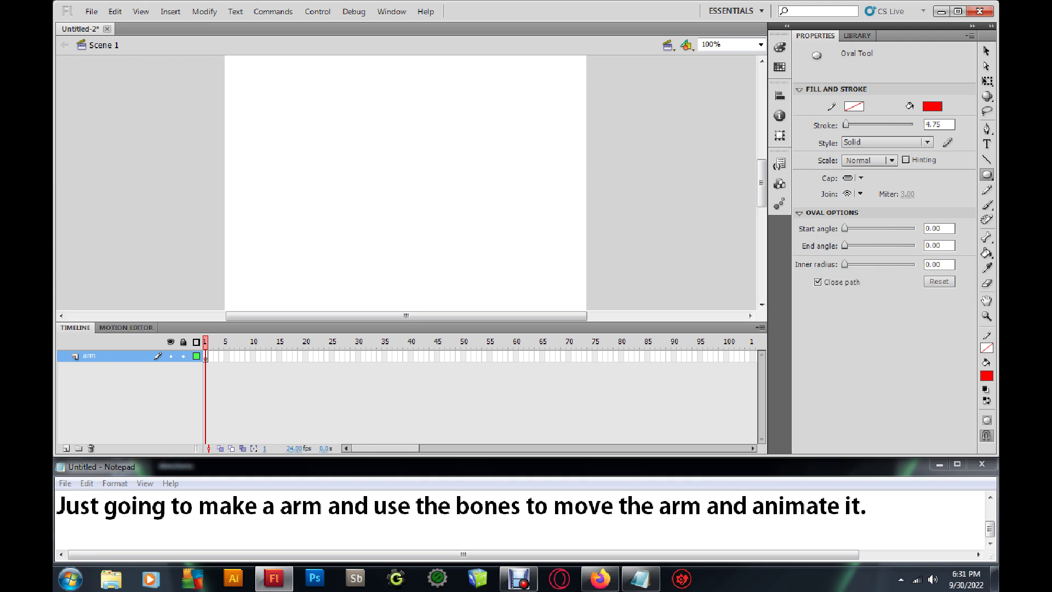
pyautogui.moveTo(329, 76); pyautogui.dragTo(382, 229)
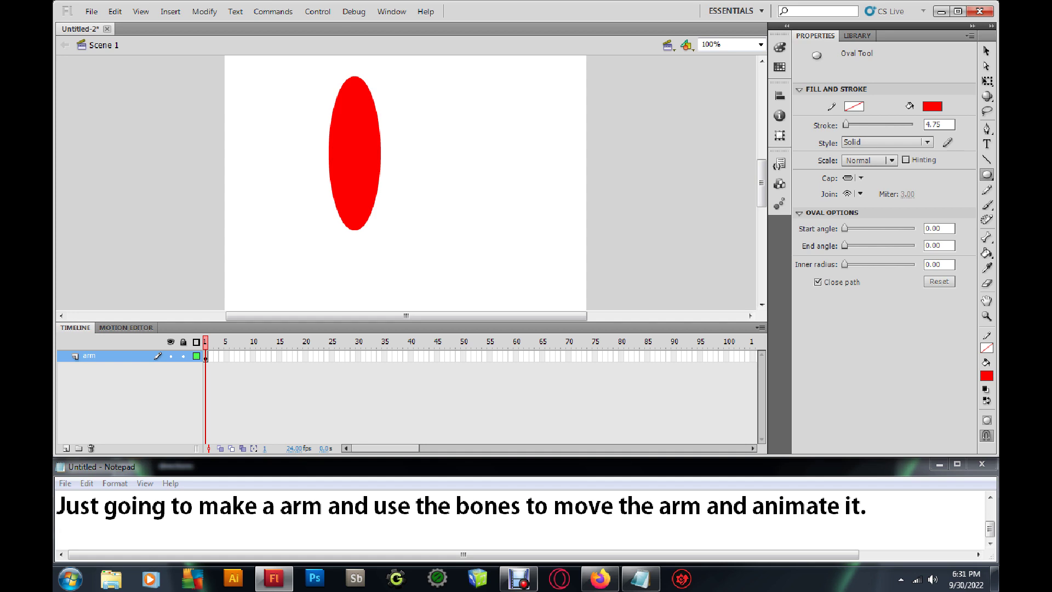
pyautogui.scroll(-3, 406, 180)
pyautogui.scroll(4, 405, 181)
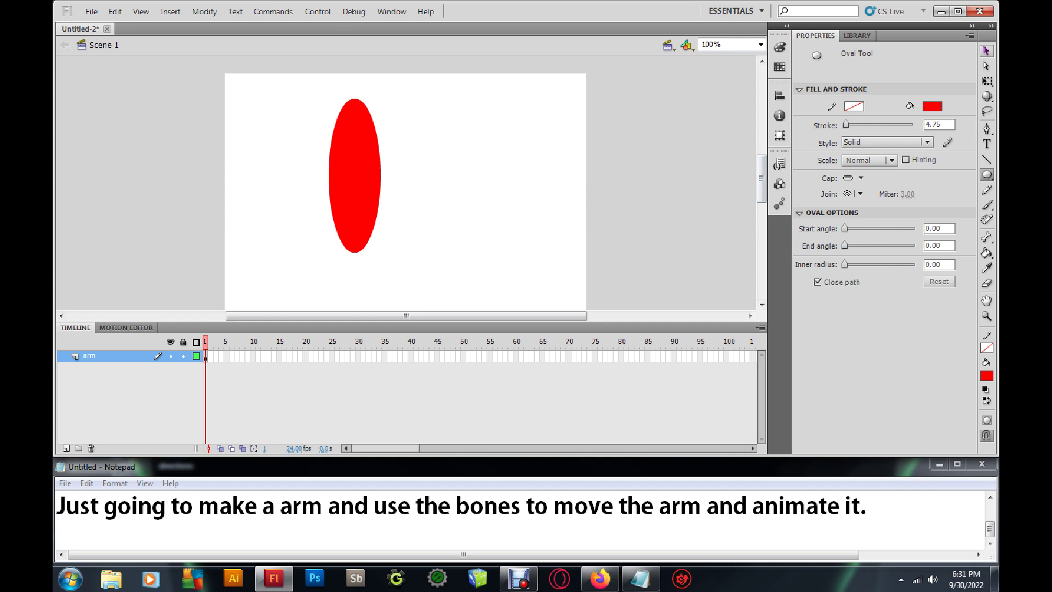
pyautogui.press('v')
pyautogui.click(355, 175)
pyautogui.moveTo(355, 175); pyautogui.dragTo(297, 158)
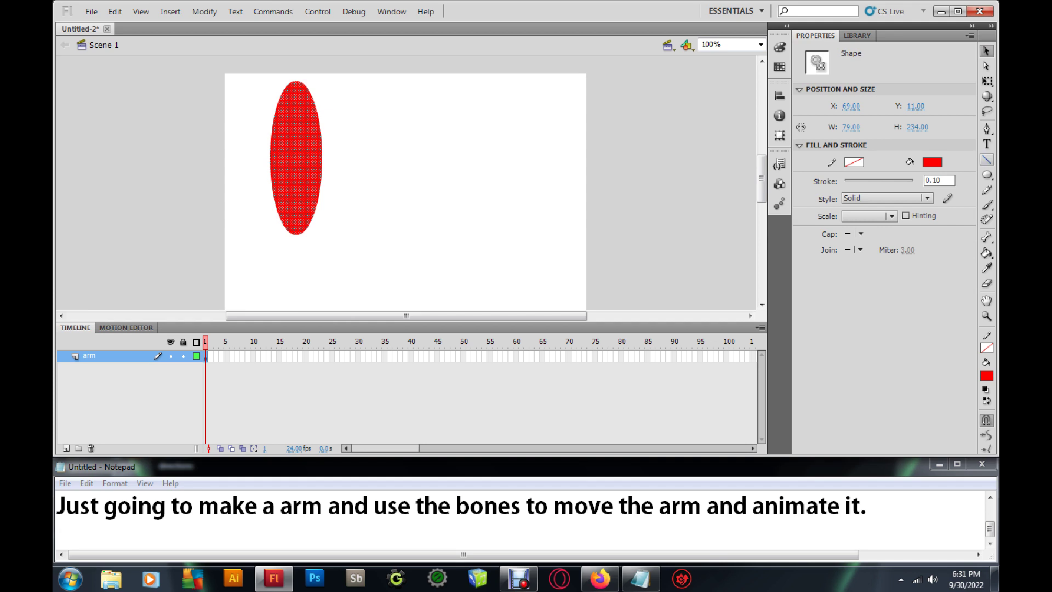
# - Draw a horizontal red oval overlapping the upright oval's lower end, forming an L-shaped arm
pyautogui.press('o')
pyautogui.moveTo(282, 220); pyautogui.dragTo(439, 260)
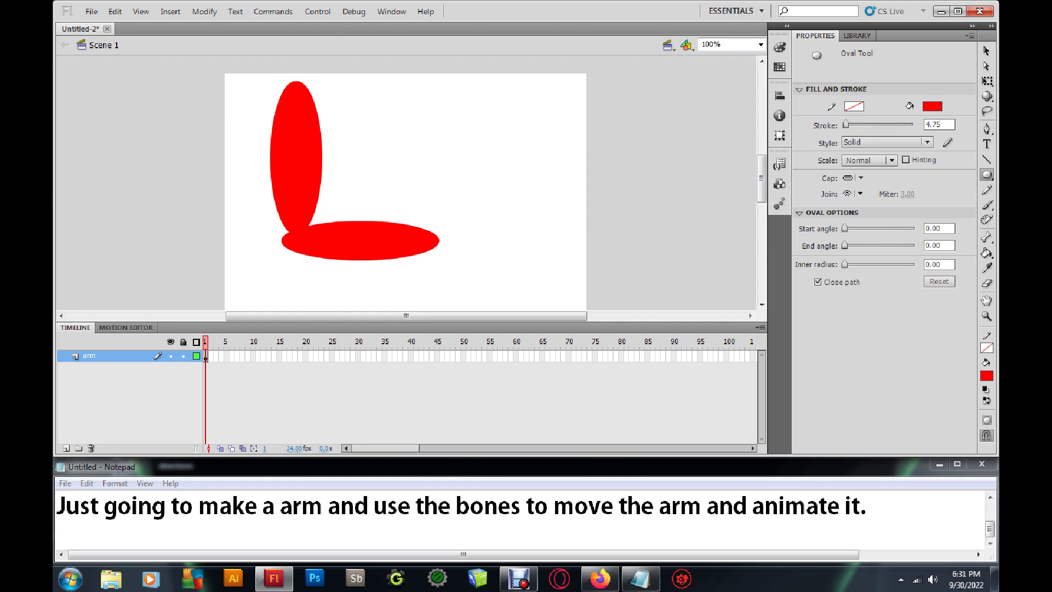
# - Switch to Notepad and write "So draw out the whole arm, now we are going to click on the bone icon." as a fresh note
pyautogui.hotkey('alt', 'Tab')
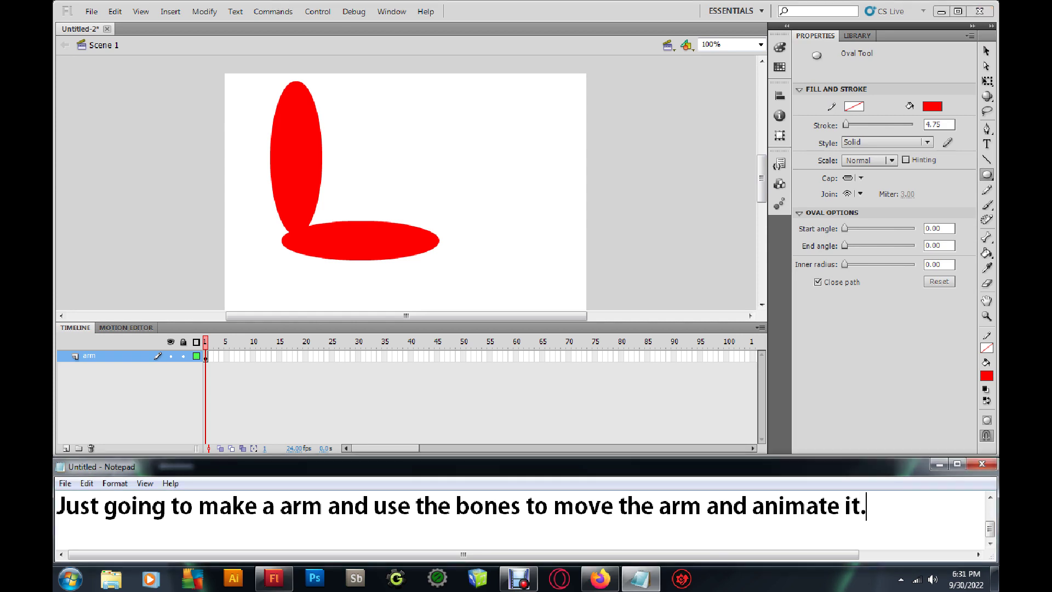
pyautogui.hotkey('ctrl', 'a')
pyautogui.press('BackSpace')
pyautogui.write('So ')
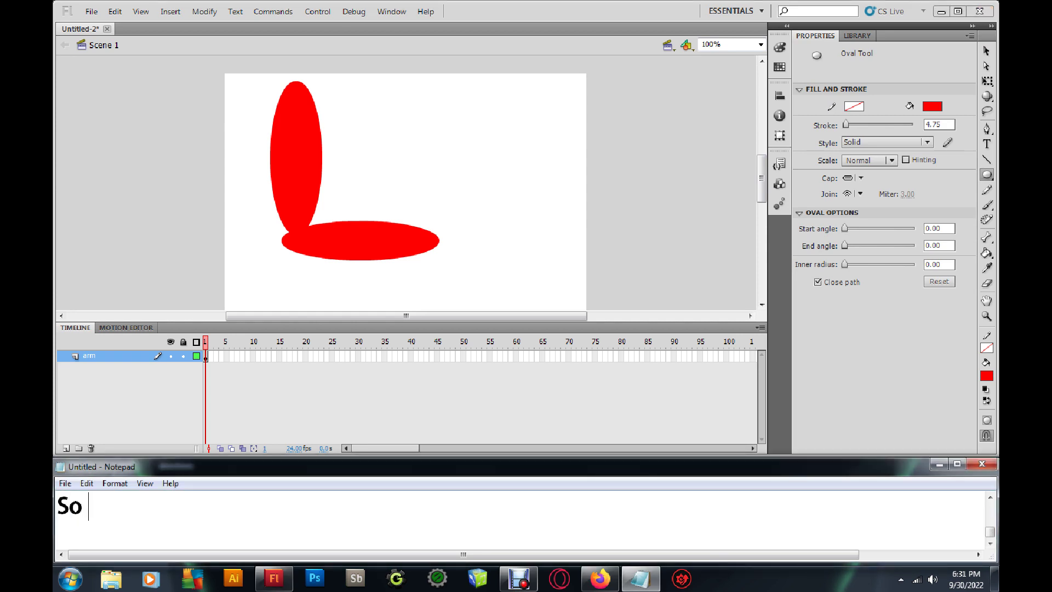
pyautogui.write('draw out ')
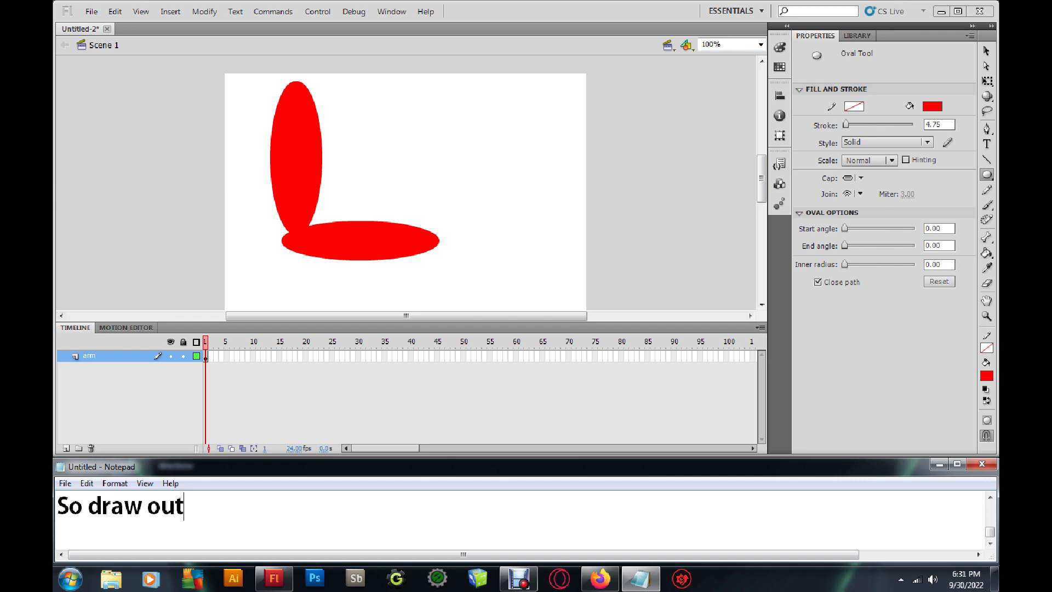
pyautogui.write('the whole ')
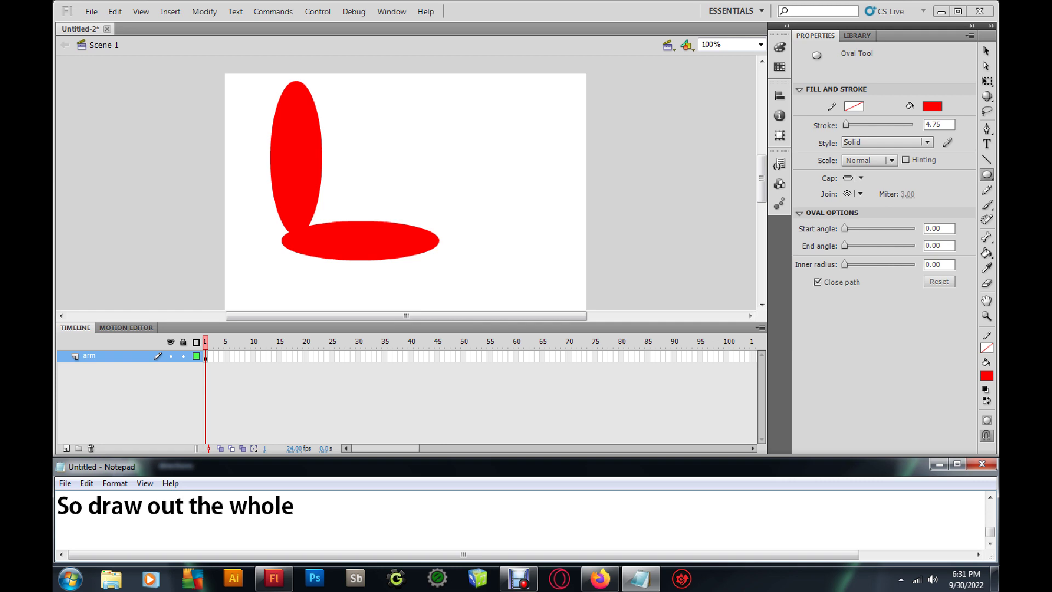
pyautogui.write('arm, now')
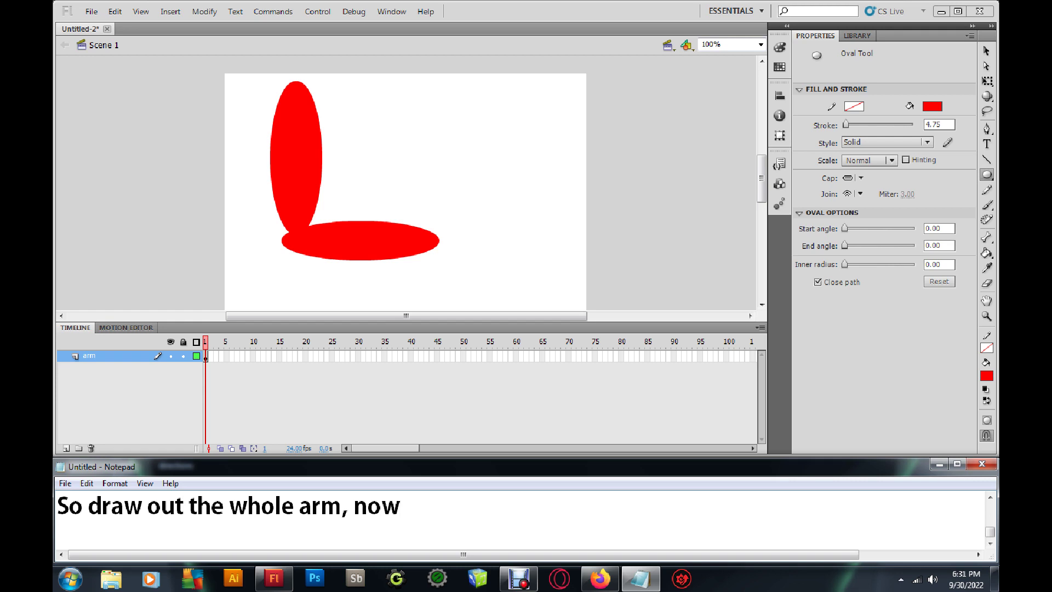
pyautogui.write(' we are going to ')
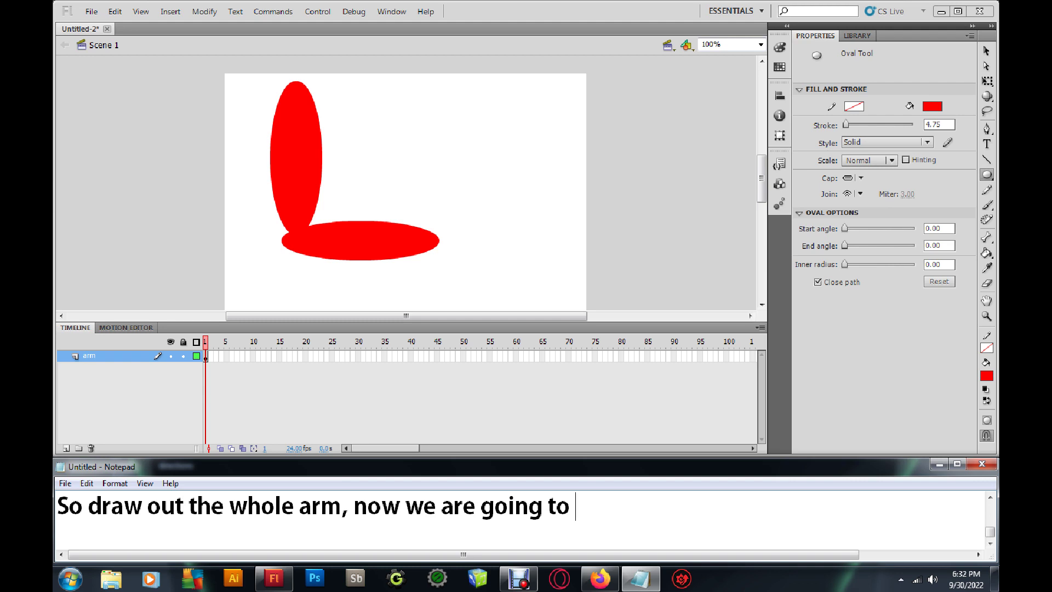
pyautogui.write('click on the bone')
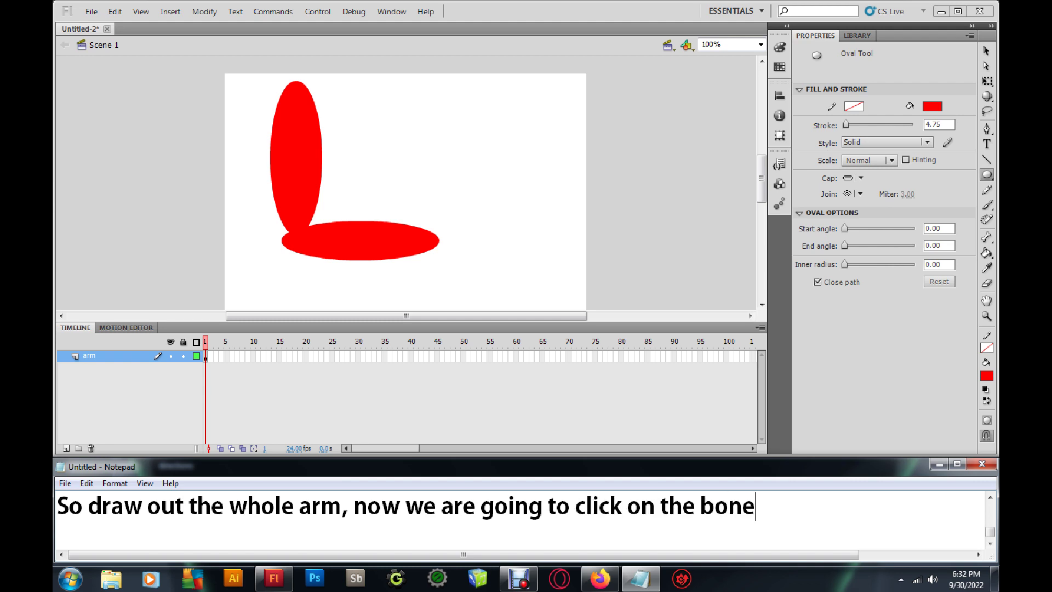
pyautogui.write(' icon.m')
# - Add two connected bones with the Bone tool, from the upright oval's top to the elbow and on to the horizontal oval's far end
pyautogui.click(986, 237)
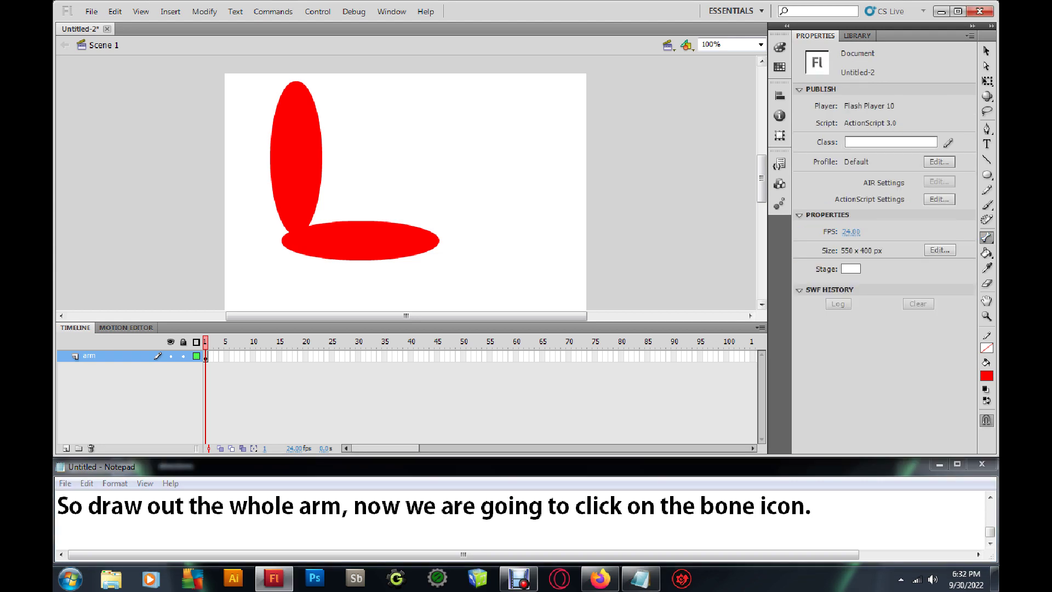
pyautogui.moveTo(298, 93)
pyautogui.mouseDown()
pyautogui.moveTo(298, 238)
pyautogui.moveTo(433, 239)
pyautogui.mouseUp()
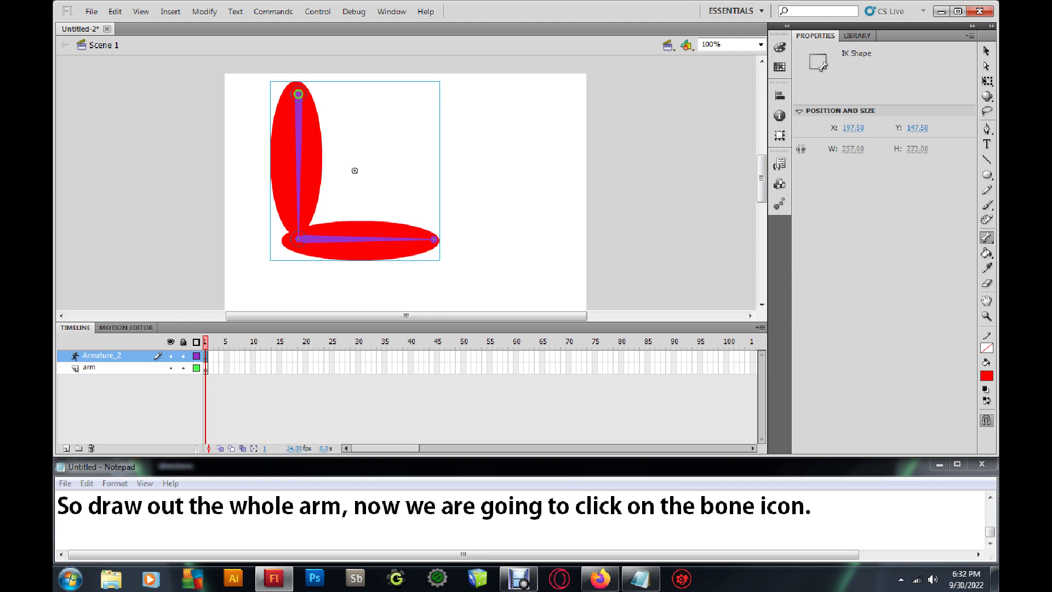
# - Switch to Notepad and append "Using your mouse to drag out the bones on the whole arm." to the note
pyautogui.hotkey('alt', 'Tab')
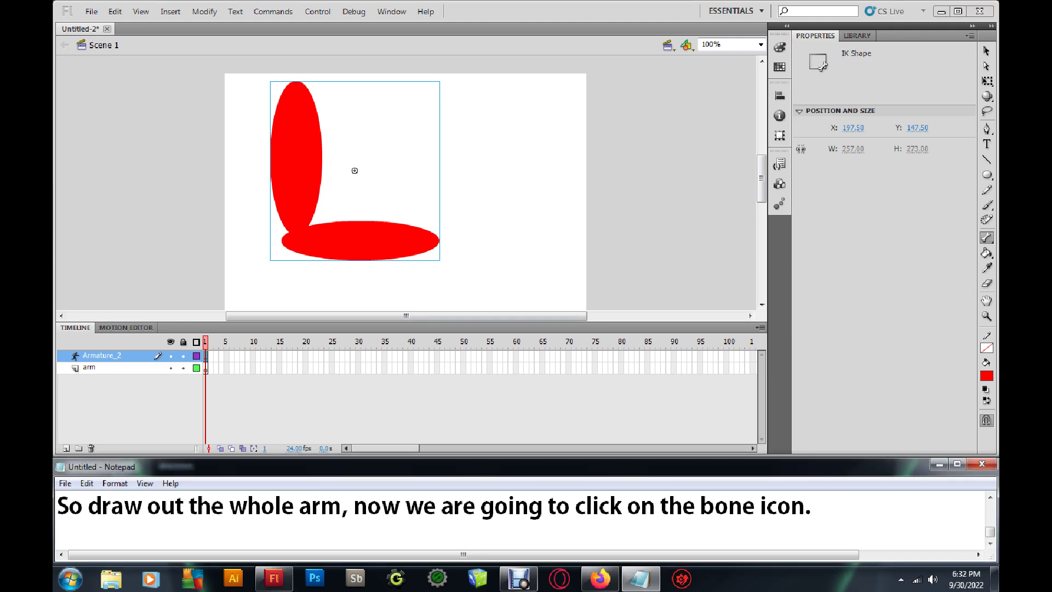
pyautogui.write('Using ')
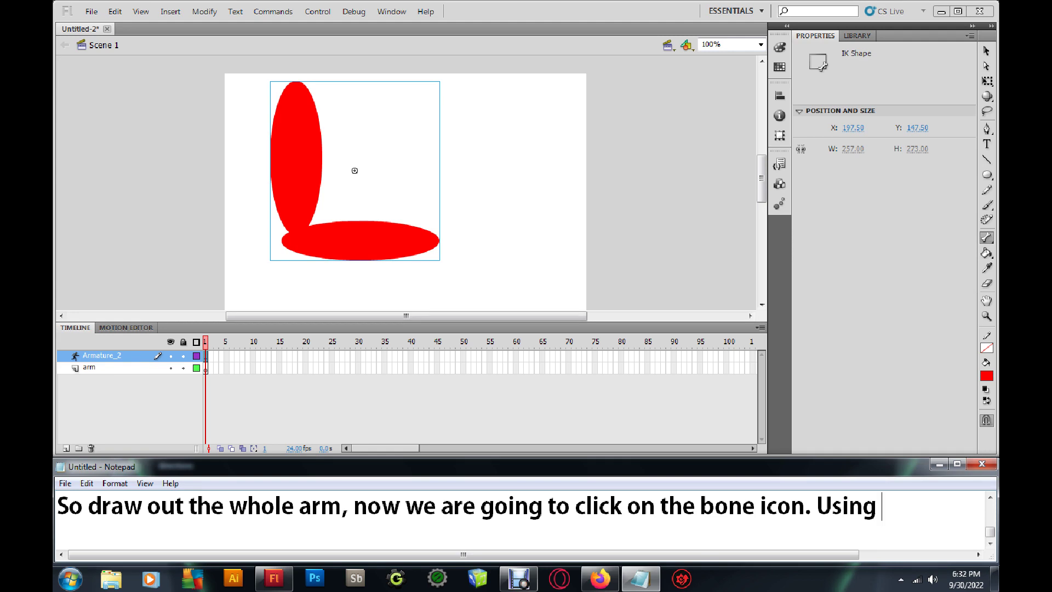
pyautogui.write('your mo')
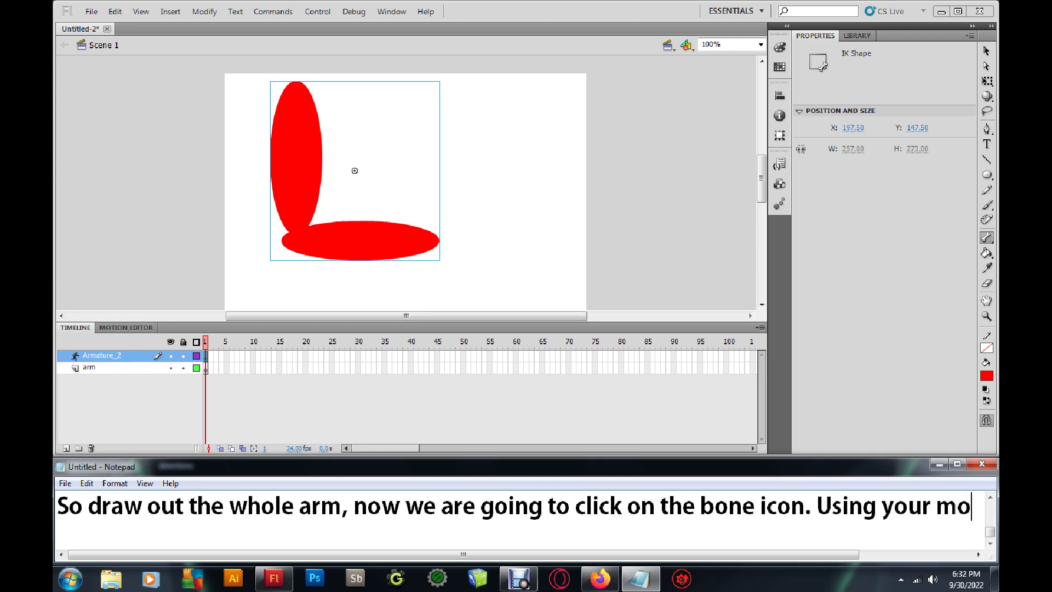
pyautogui.write('use to drag ')
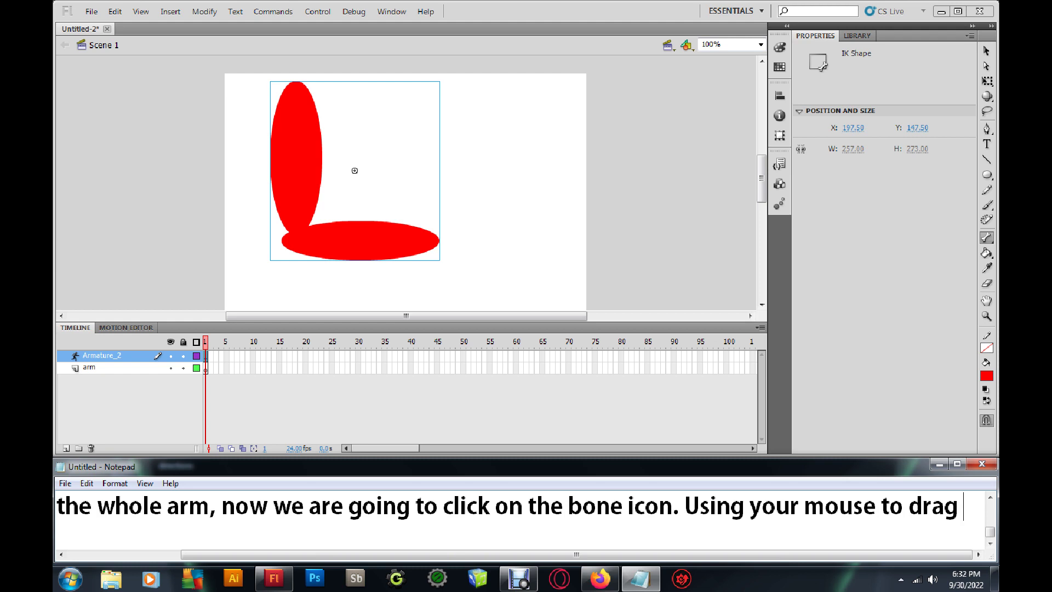
pyautogui.write('out the bo')
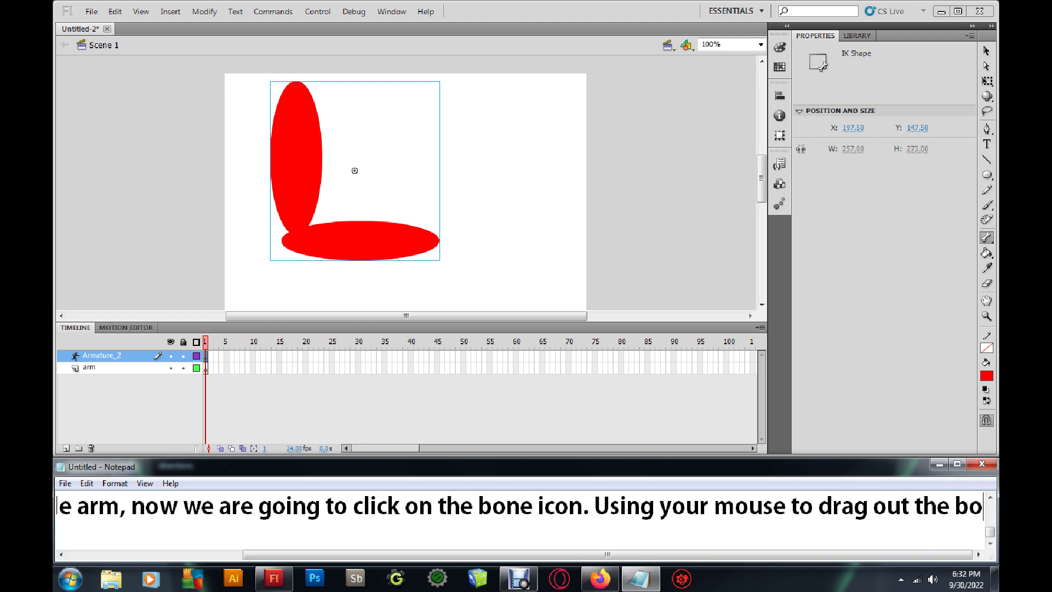
pyautogui.write('nes on the ')
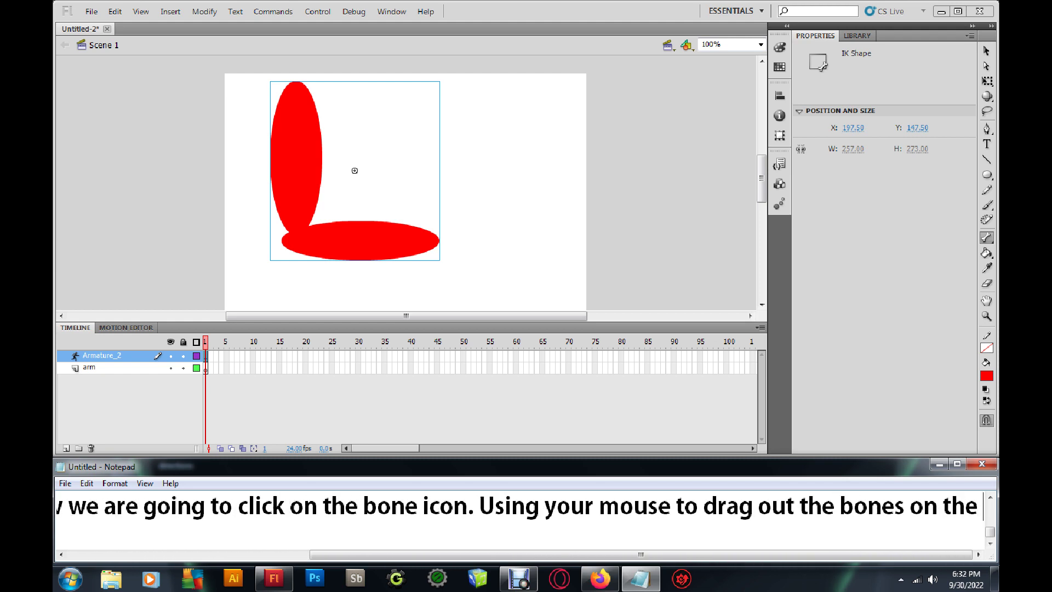
pyautogui.write('whole are')
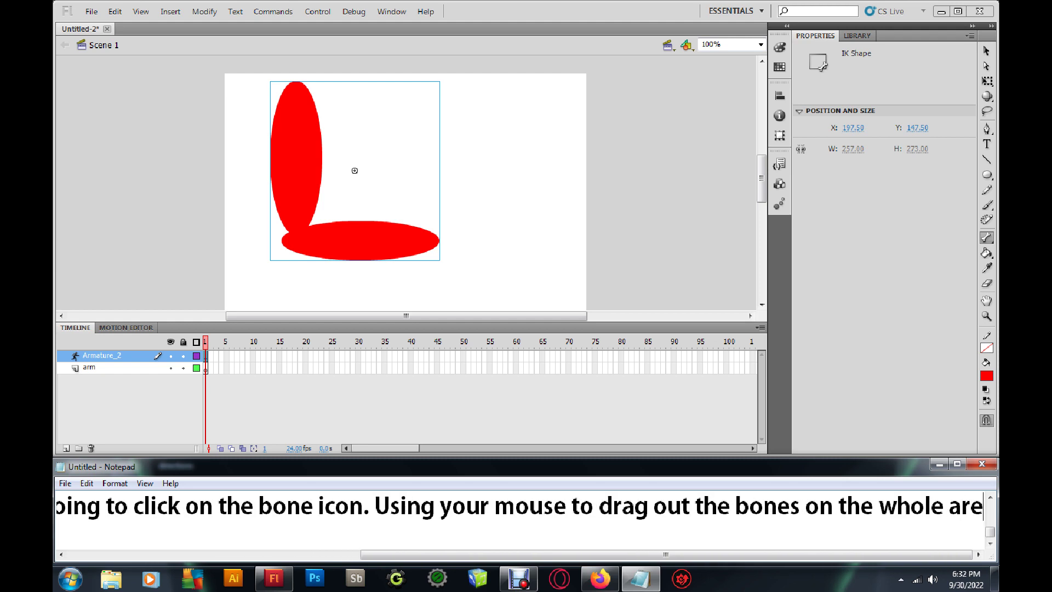
pyautogui.press('BackSpace')
pyautogui.write('m.')
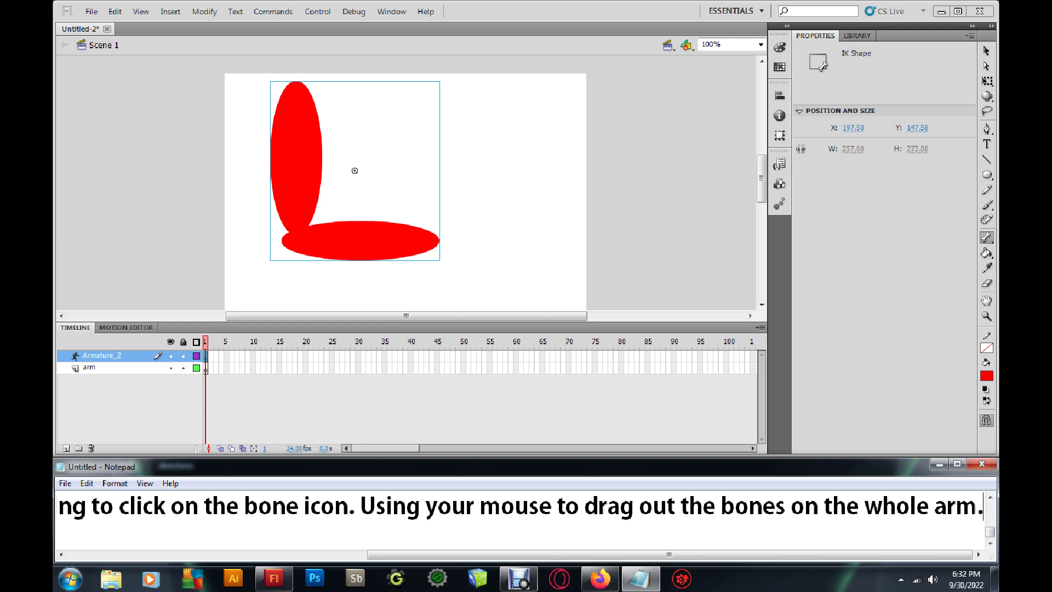
# - Clear the whole Notepad note and activate the Selection tool in Flash
pyautogui.hotkey('ctrl', 'a')
pyautogui.press('BackSpace')
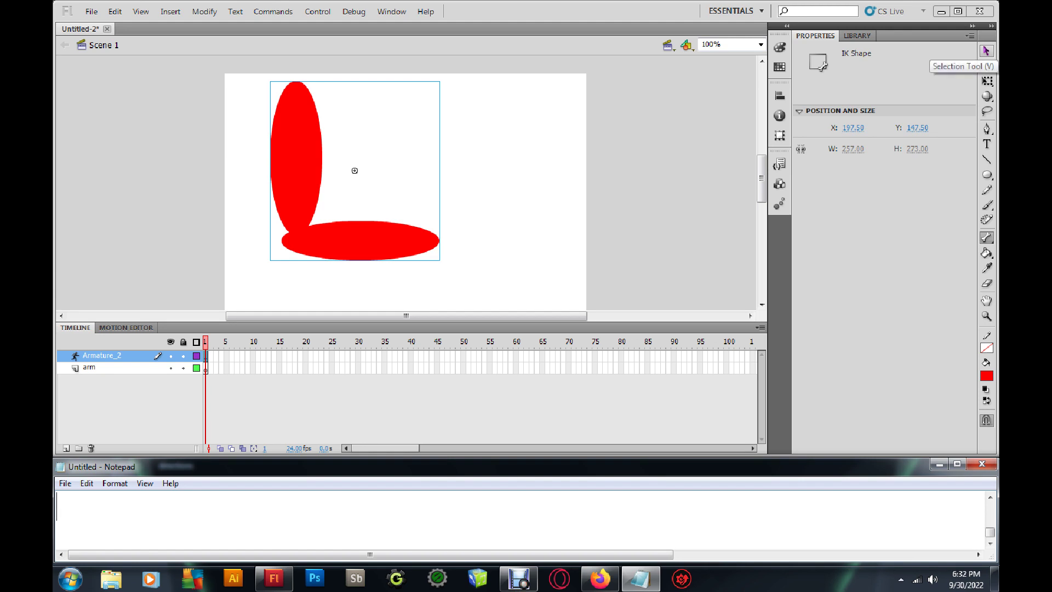
pyautogui.click(355, 170)
# - Switch to Notepad and write "Click on the Selector to show the bone in you're arm" as a fresh note
pyautogui.hotkey('alt', 'Tab')
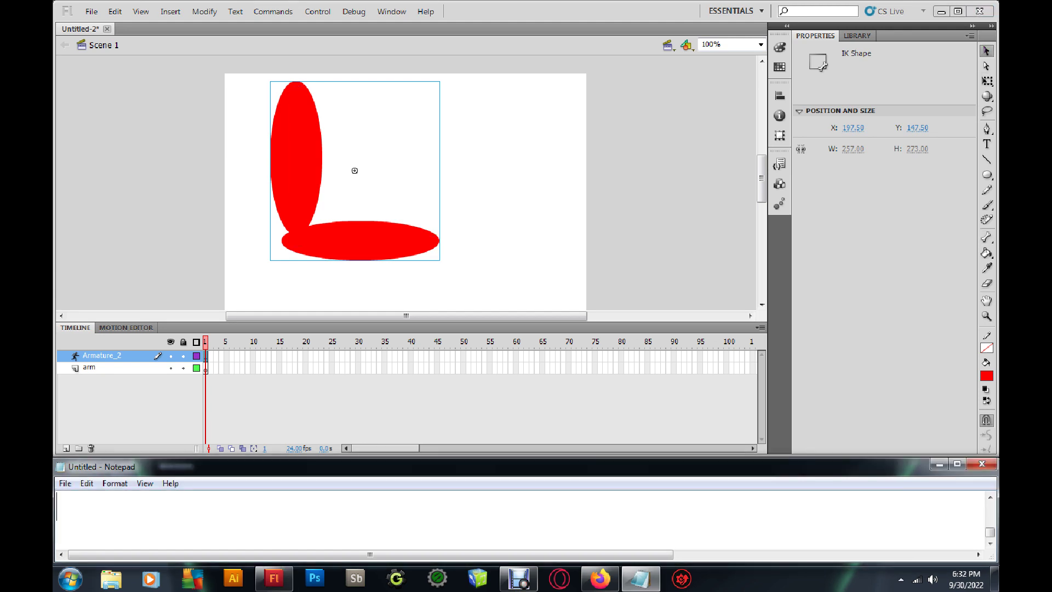
pyautogui.write('Clcik')
pyautogui.press('BackSpace')
pyautogui.press('BackSpace')
pyautogui.press('BackSpace')
pyautogui.write('ick on the ')
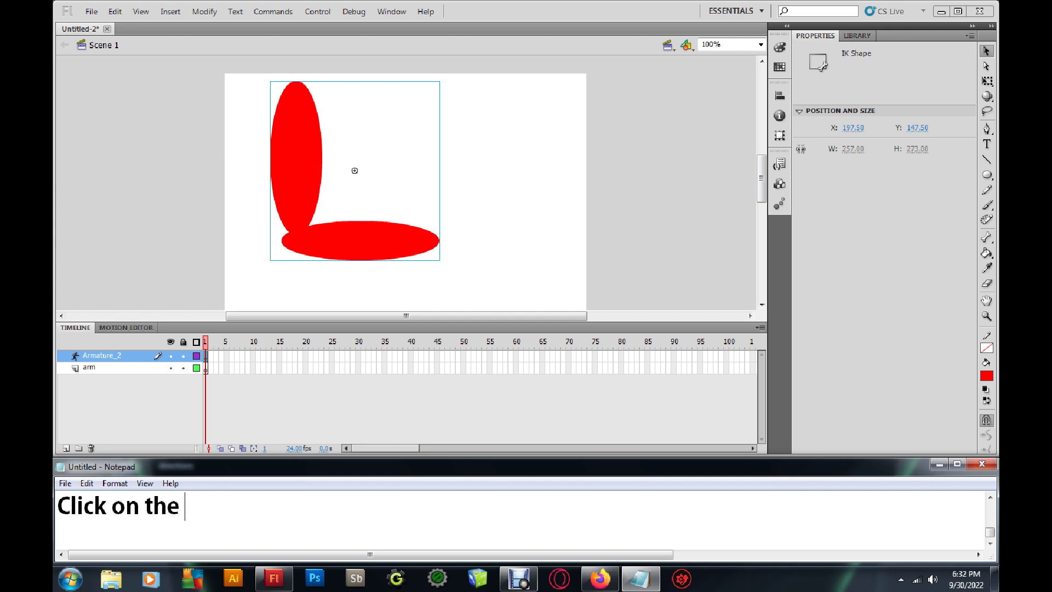
pyautogui.write('Selector')
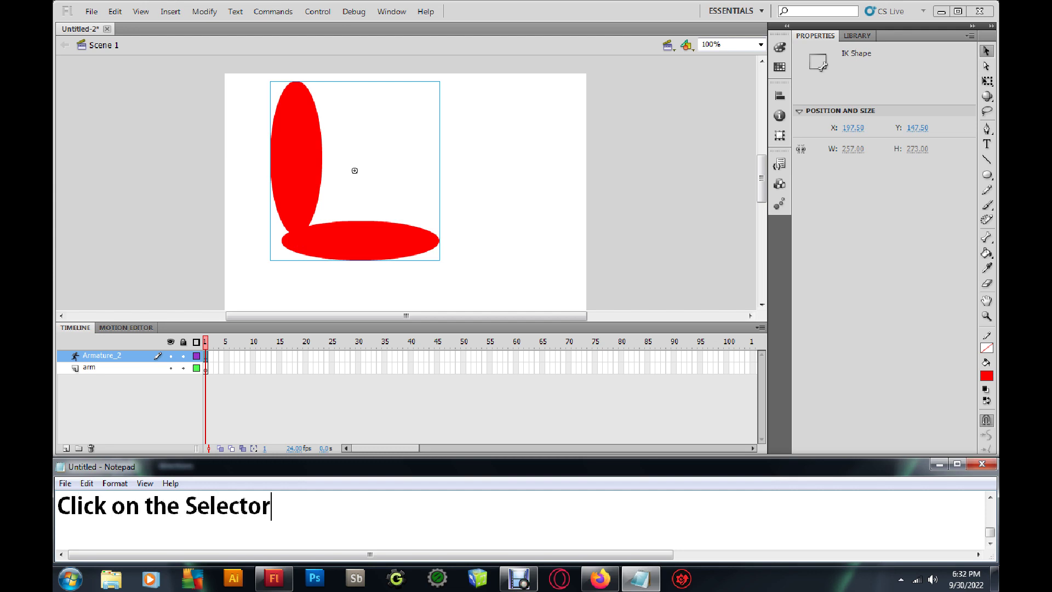
pyautogui.write(' to how')
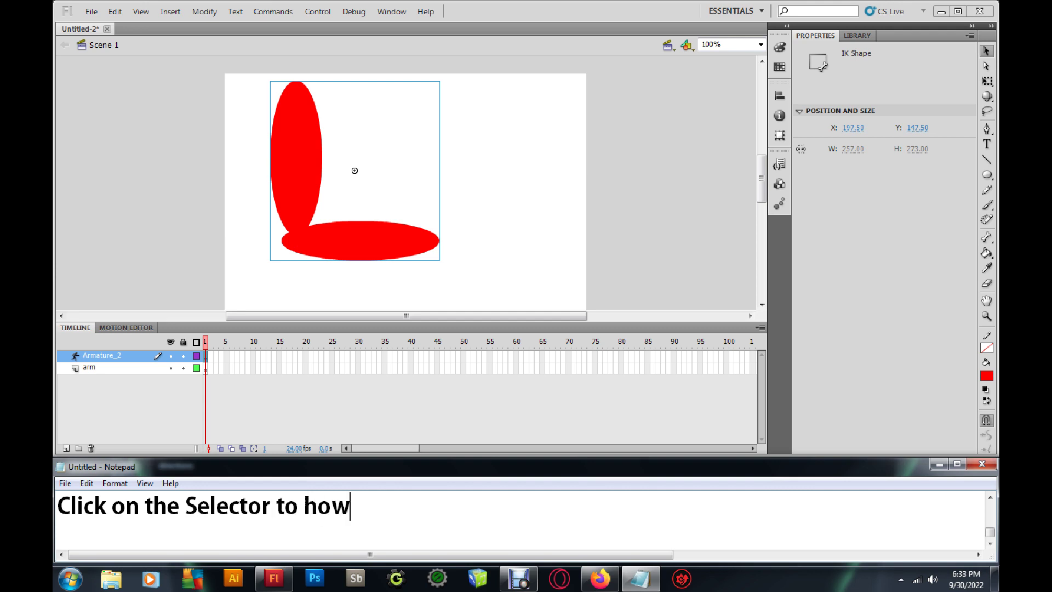
pyautogui.press('BackSpace')
pyautogui.press('BackSpace')
pyautogui.press('BackSpace')
pyautogui.write('show the bone')
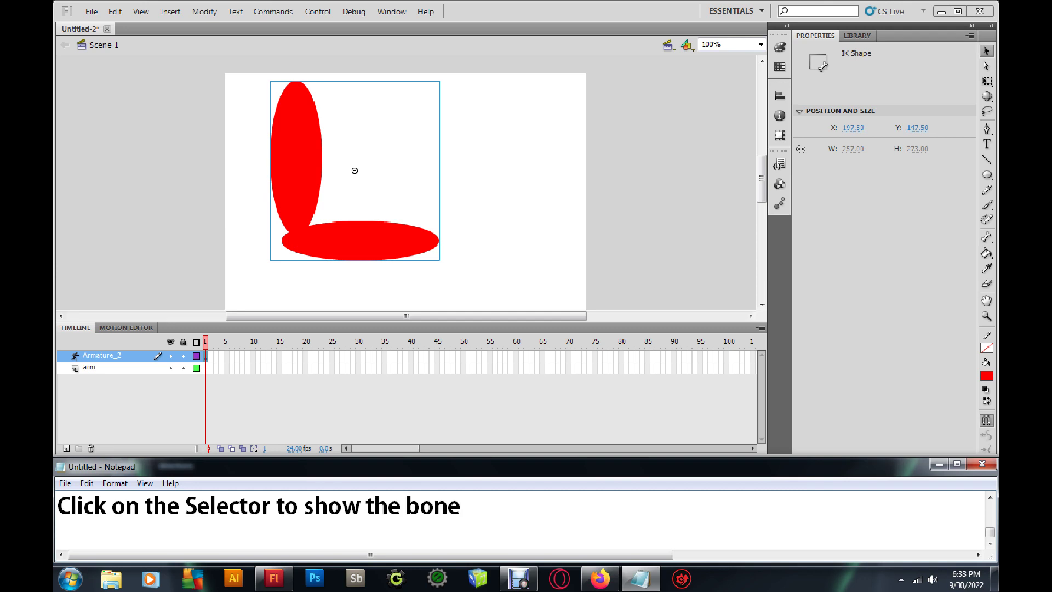
pyautogui.write(' in you')
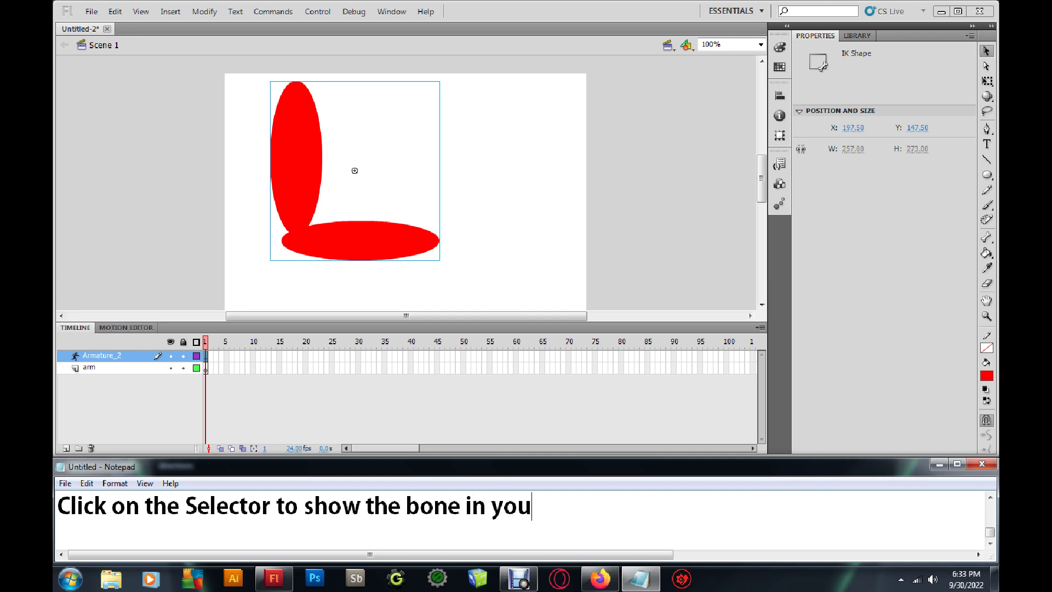
pyautogui.write('r')
pyautogui.press('BackSpace')
pyautogui.write("'re arm")
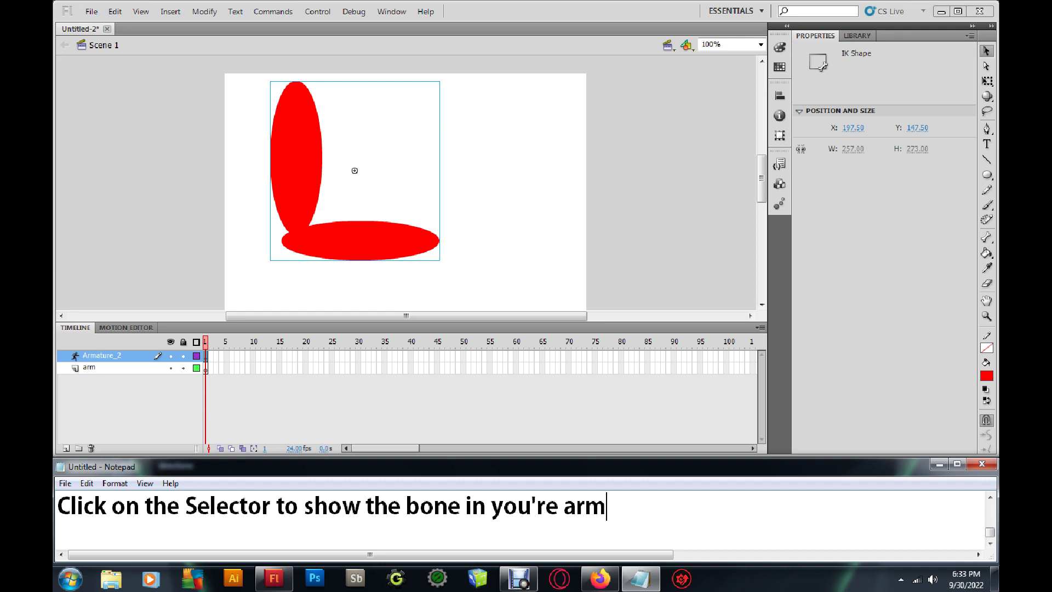
# - End the sentence with a period and add "Use the Selector to move the arm around." to the note
pyautogui.write('. Use the Selector to')
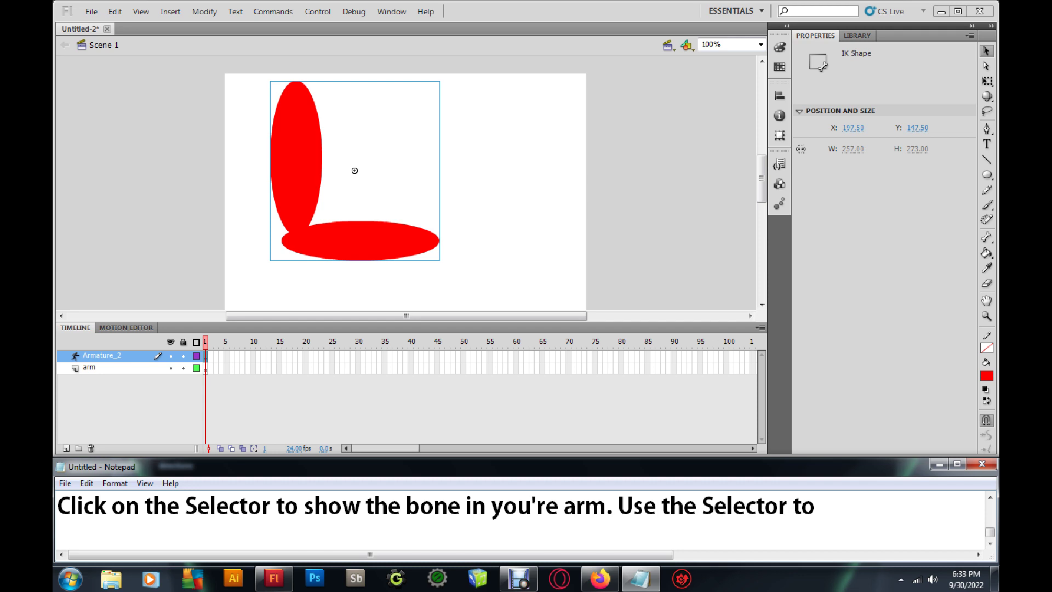
pyautogui.write(' move the')
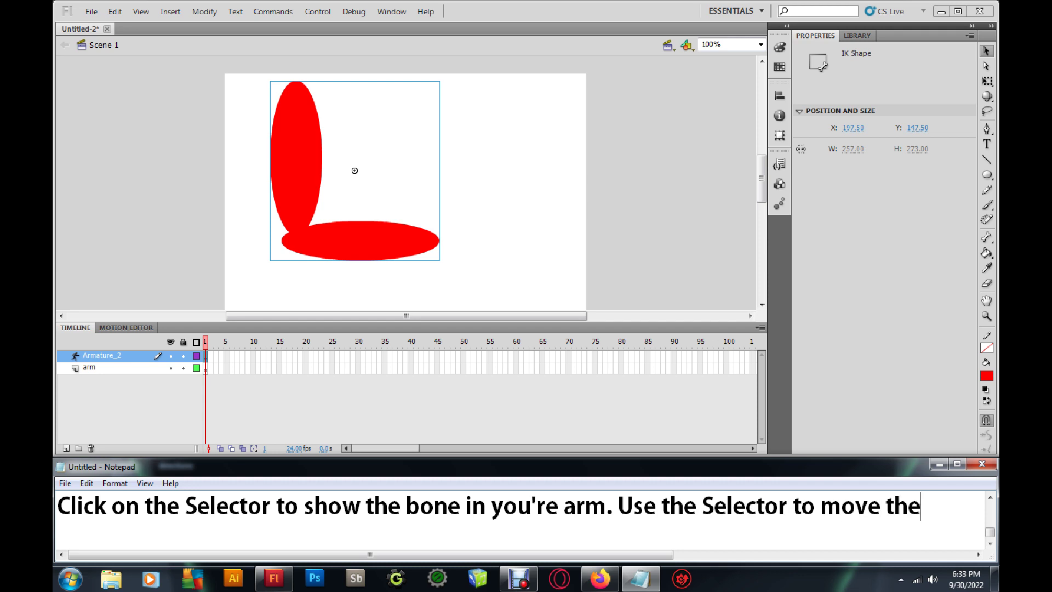
pyautogui.write('arm around')
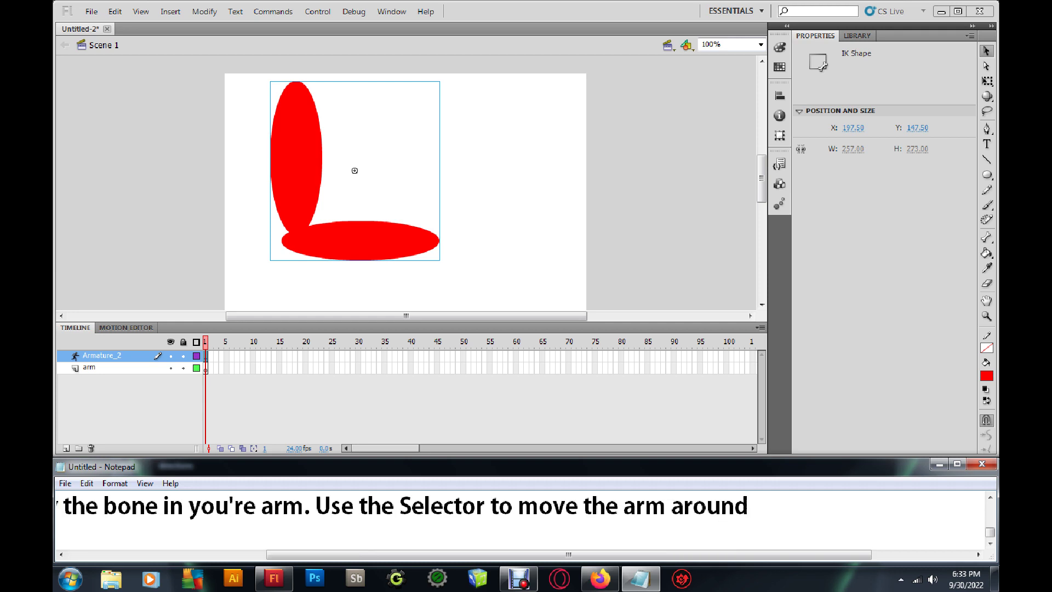
pyautogui.write('. ')
# - Add to the note "But first we are going to extend the timeline, so we can animate it while we are moving the arm."
pyautogui.write('But firest')
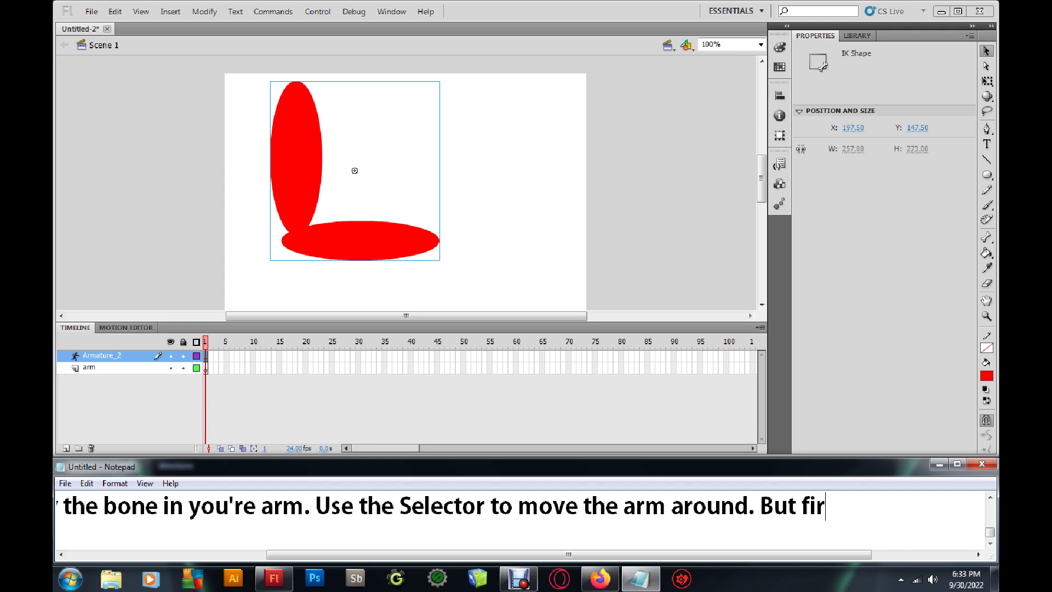
pyautogui.press('BackSpace')
pyautogui.press('BackSpace')
pyautogui.press('BackSpace')
pyautogui.write('st we are')
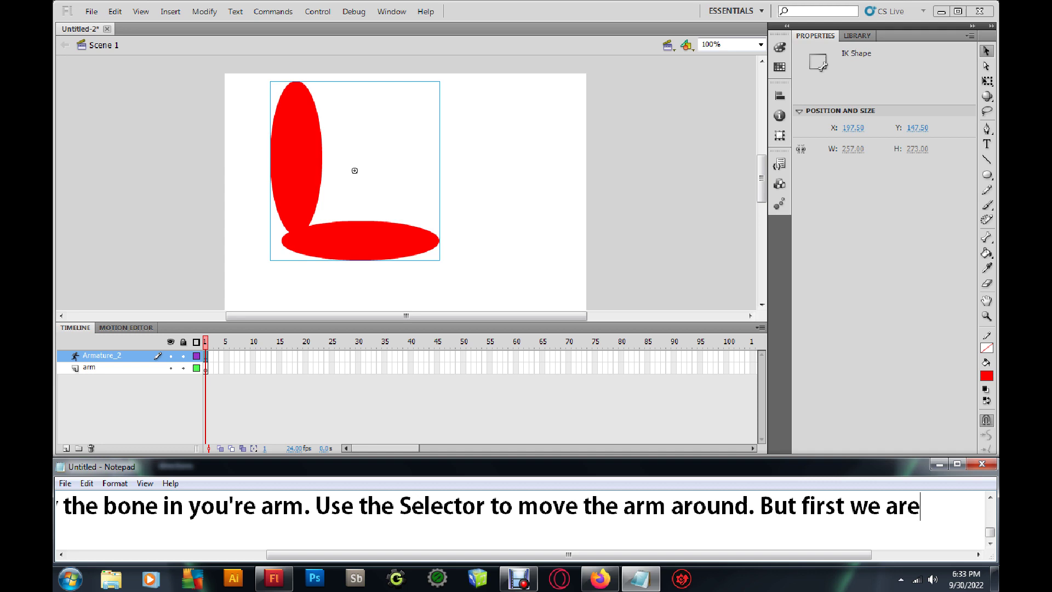
pyautogui.write(' goin')
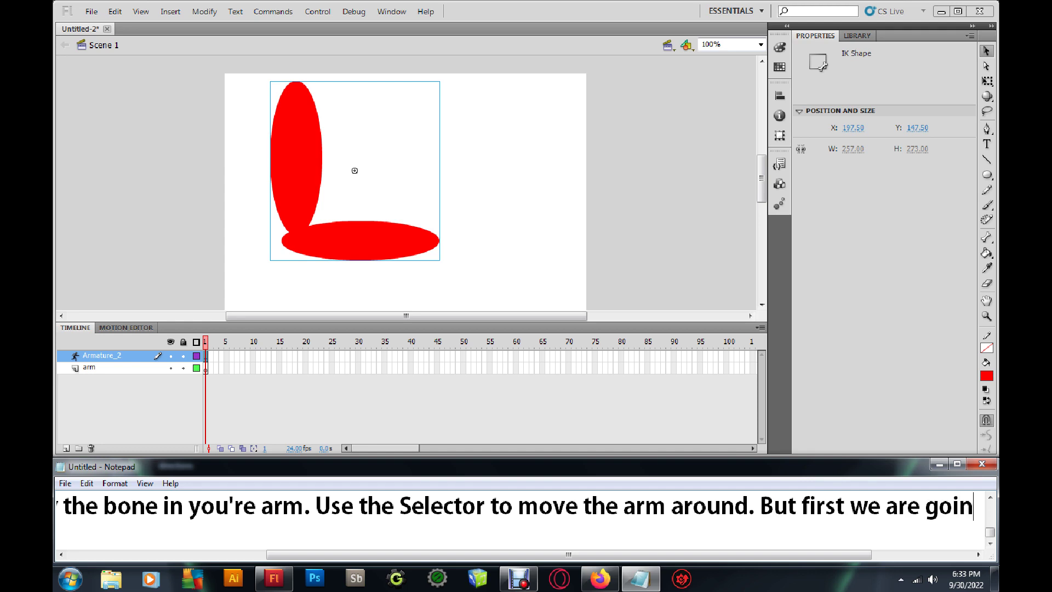
pyautogui.write('g to ')
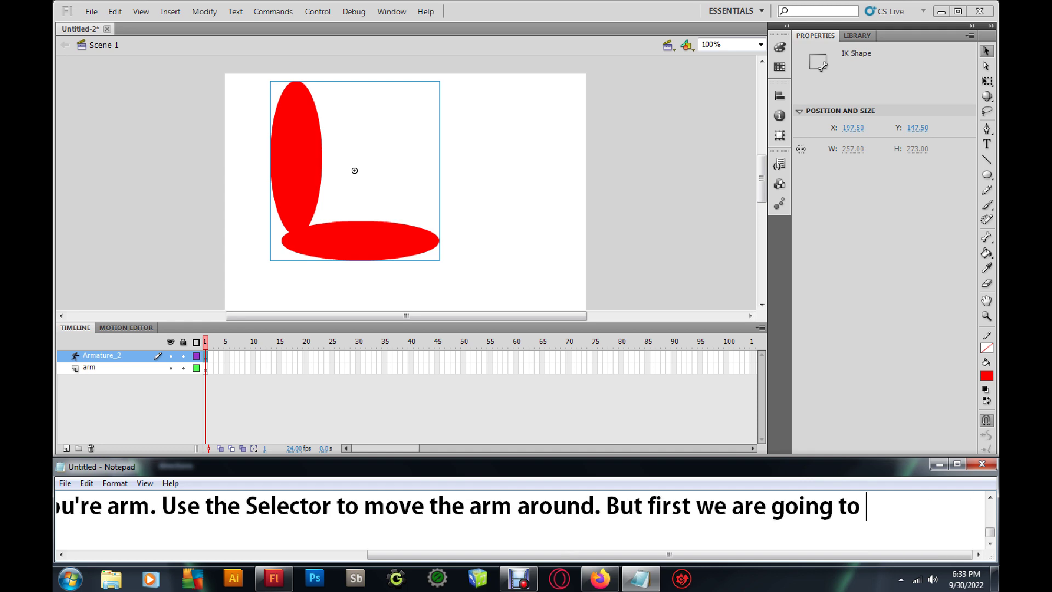
pyautogui.write('extend t')
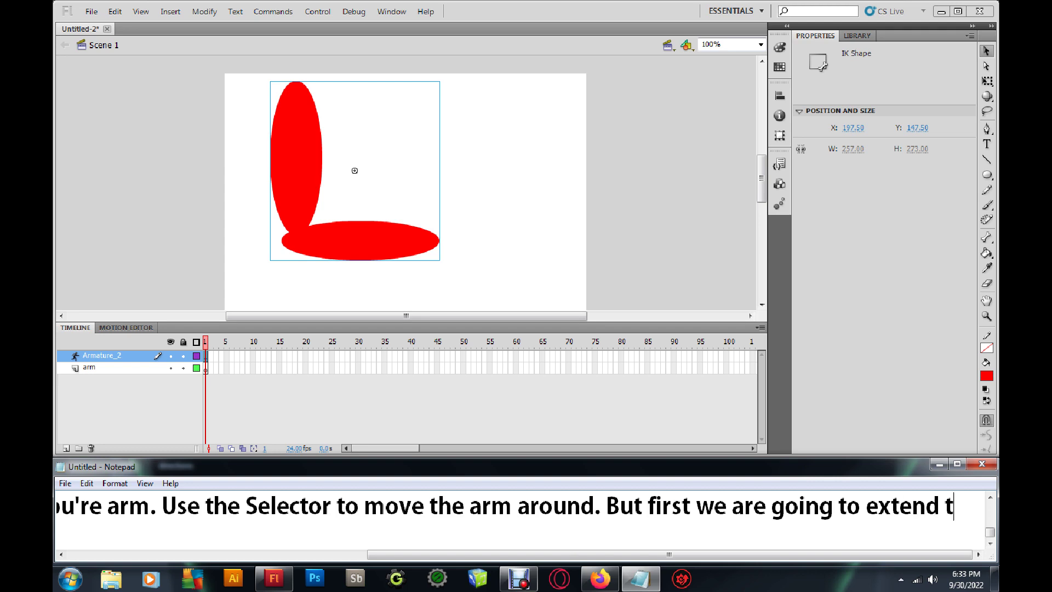
pyautogui.write('he time')
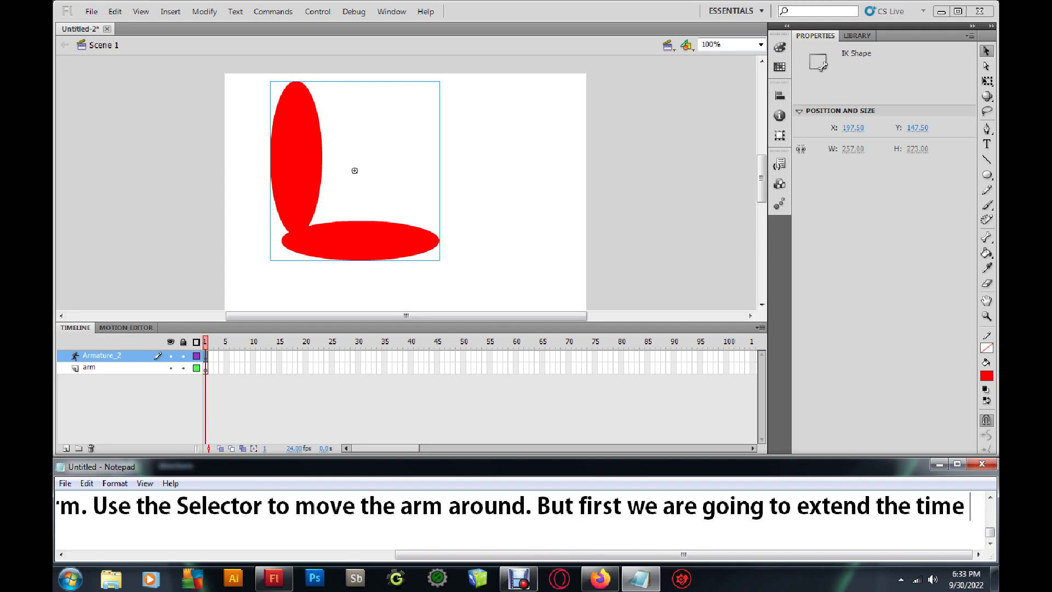
pyautogui.press('BackSpace')
pyautogui.write('line')
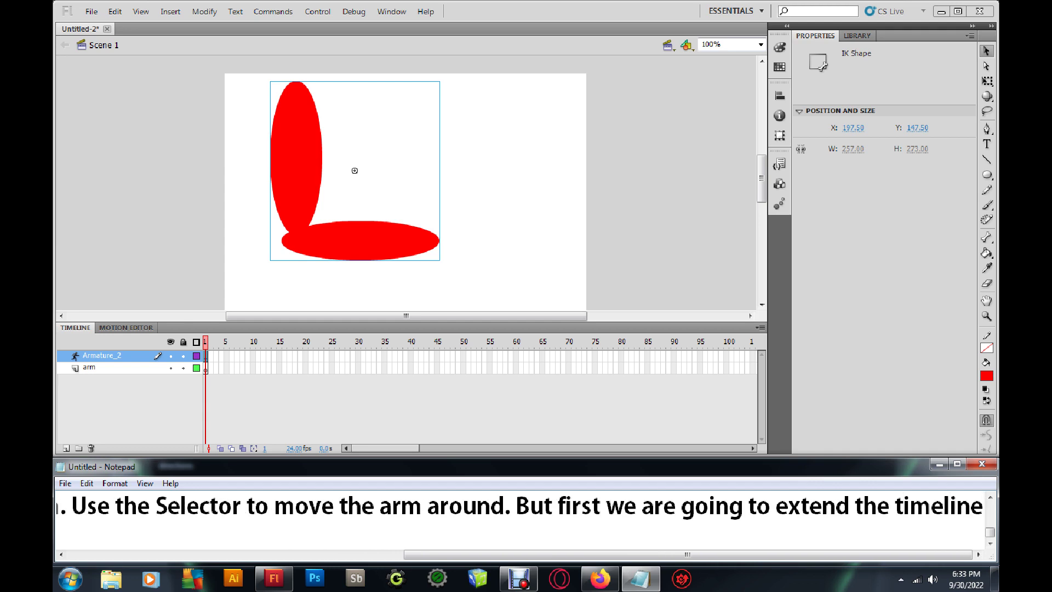
pyautogui.write(', so ')
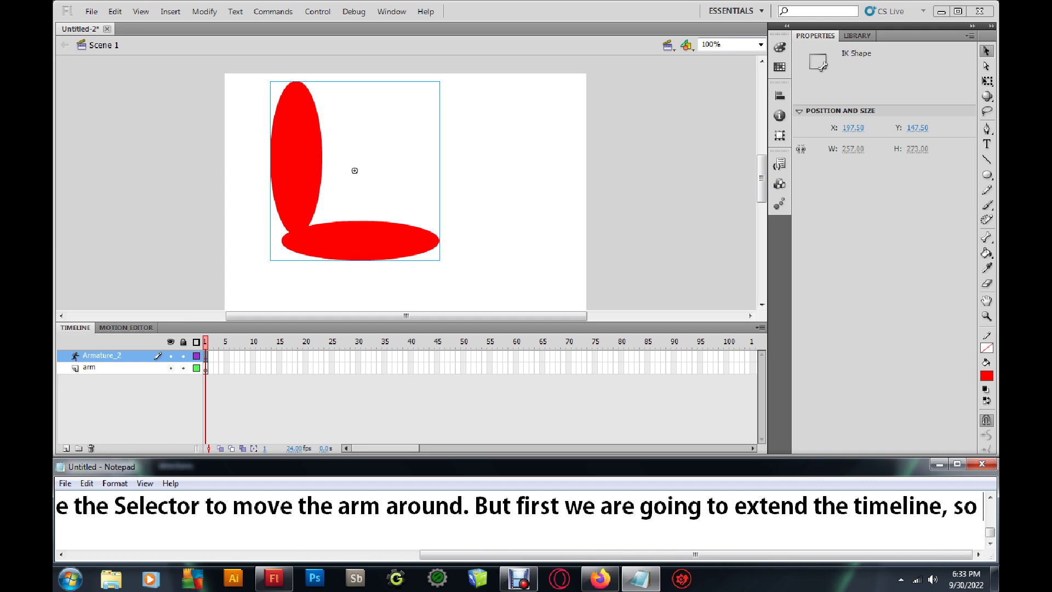
pyautogui.write('we can animate')
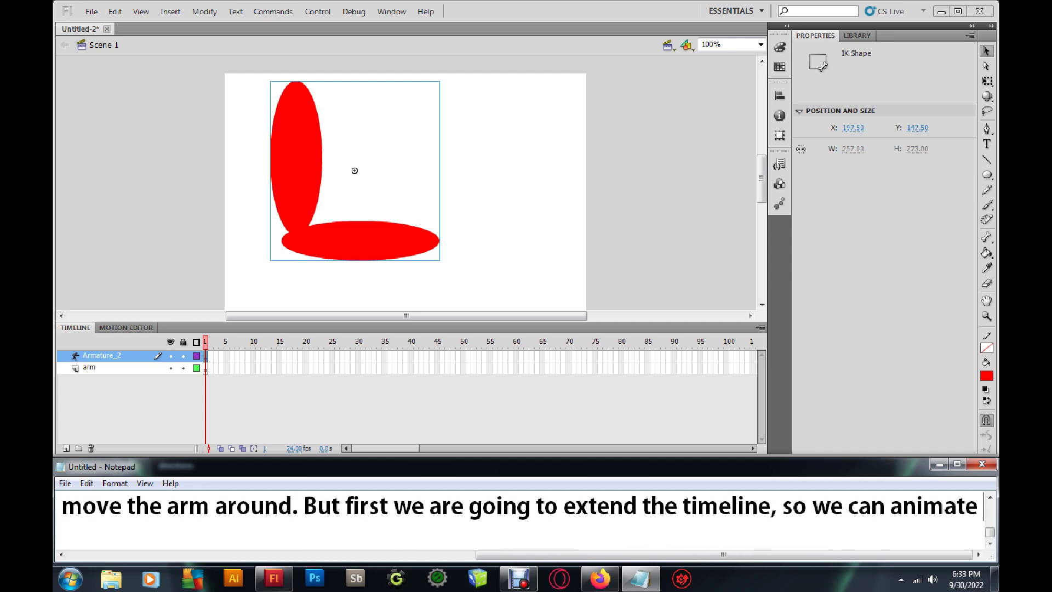
pyautogui.write(' it while')
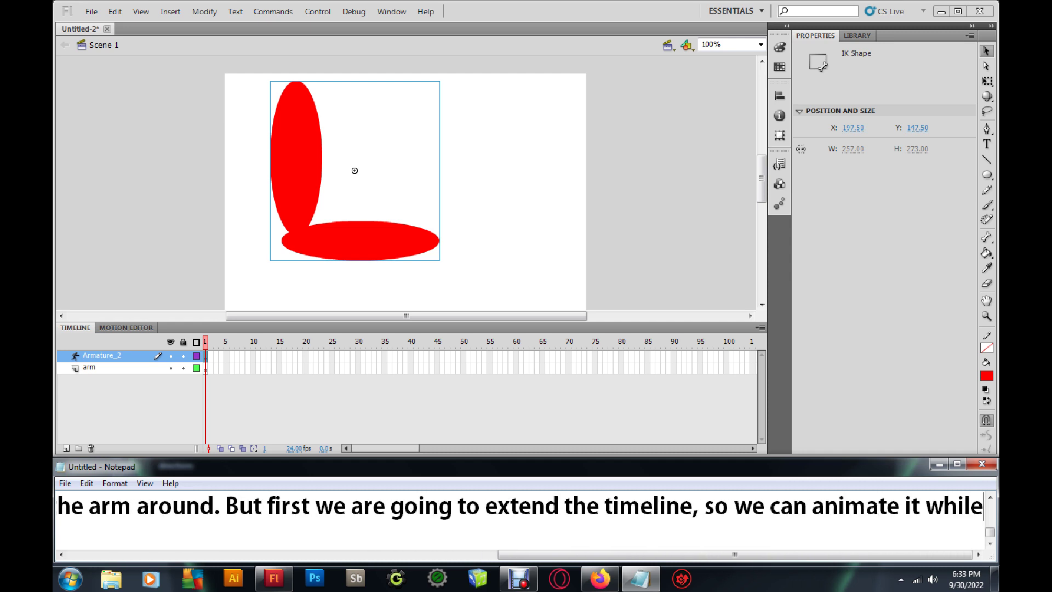
pyautogui.write(' we are m')
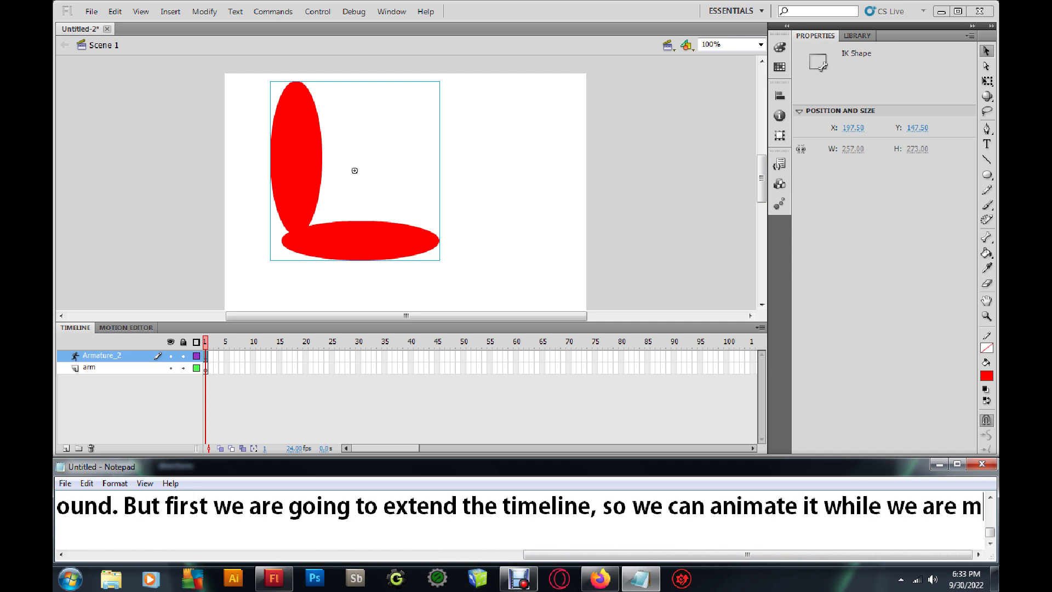
pyautogui.write('oving the arm.')
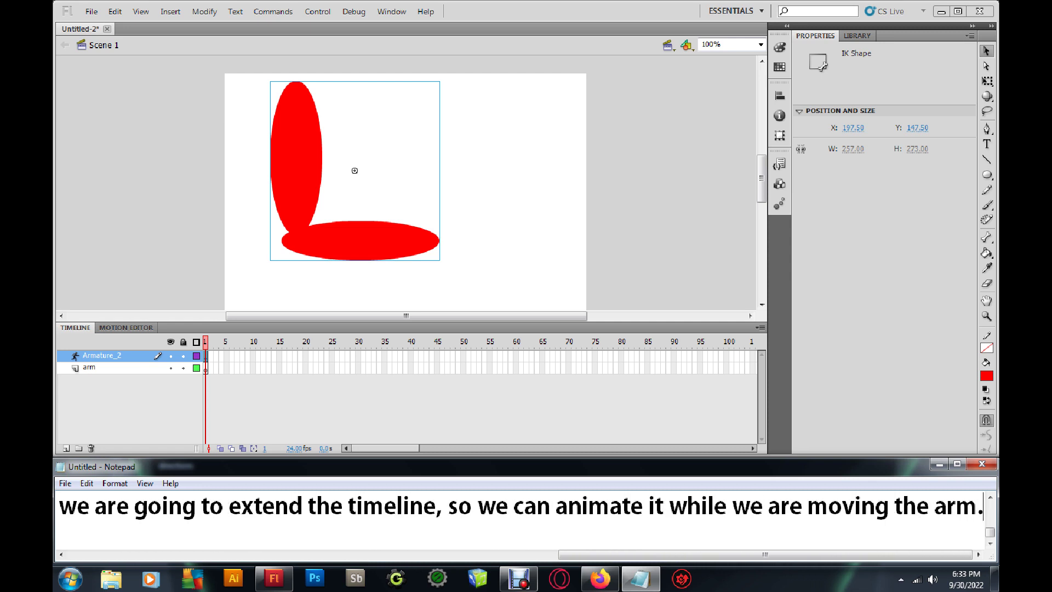
# - Switch to Flash and insert frames on the Armature_2 layer to extend it to frame 31
pyautogui.click(358, 356)
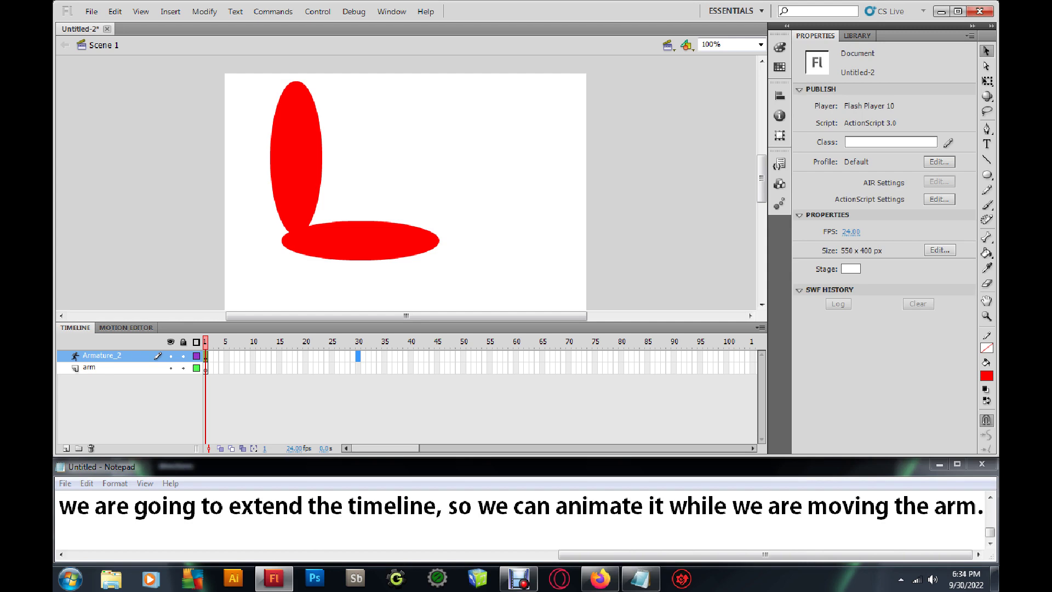
pyautogui.moveTo(358, 356); pyautogui.dragTo(207, 355)
pyautogui.rightClick(243, 355)
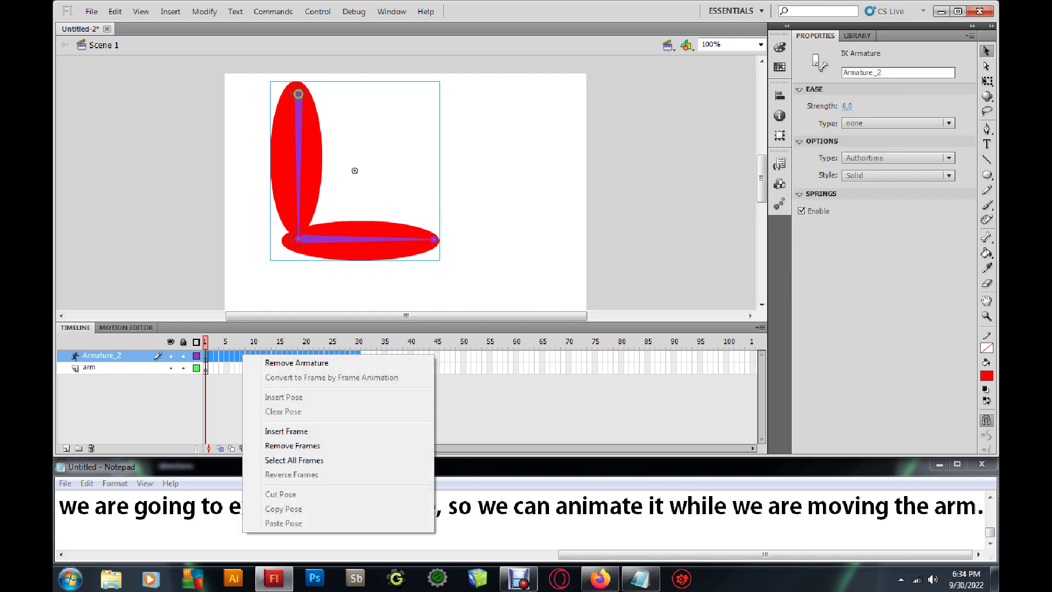
pyautogui.click(286, 431)
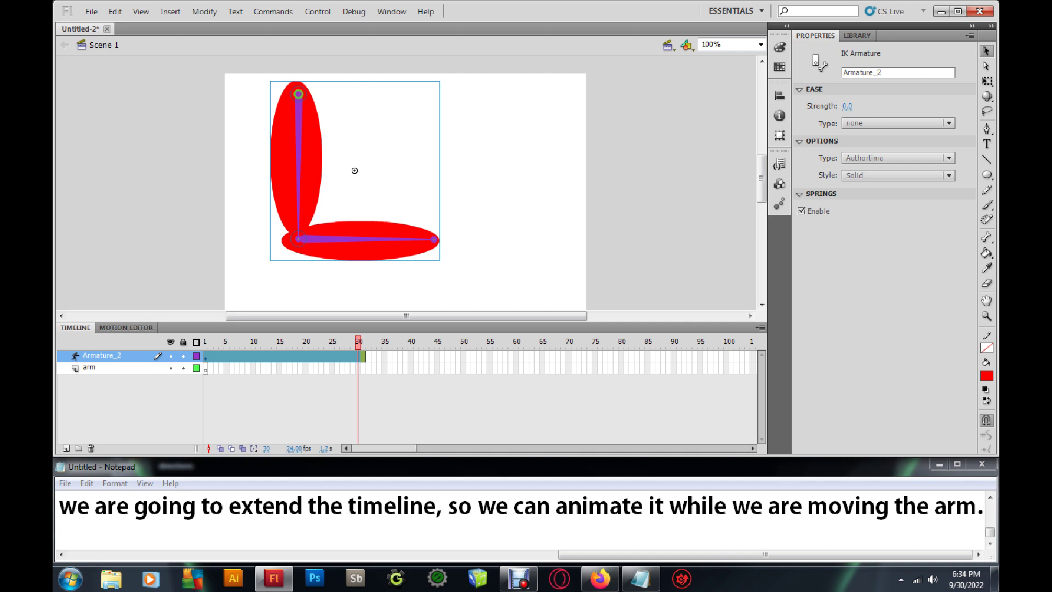
pyautogui.press('F5')
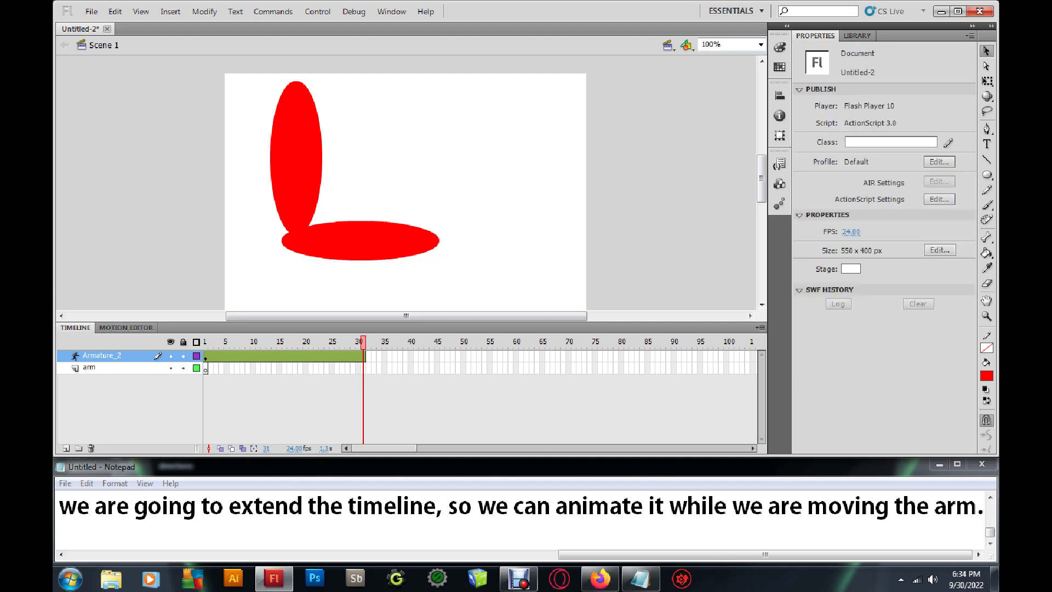
# - Pose the arm at frame 31 by swinging the forearm's tip up toward the upper arm
pyautogui.click(355, 170)
pyautogui.moveTo(417, 239); pyautogui.dragTo(403, 155)
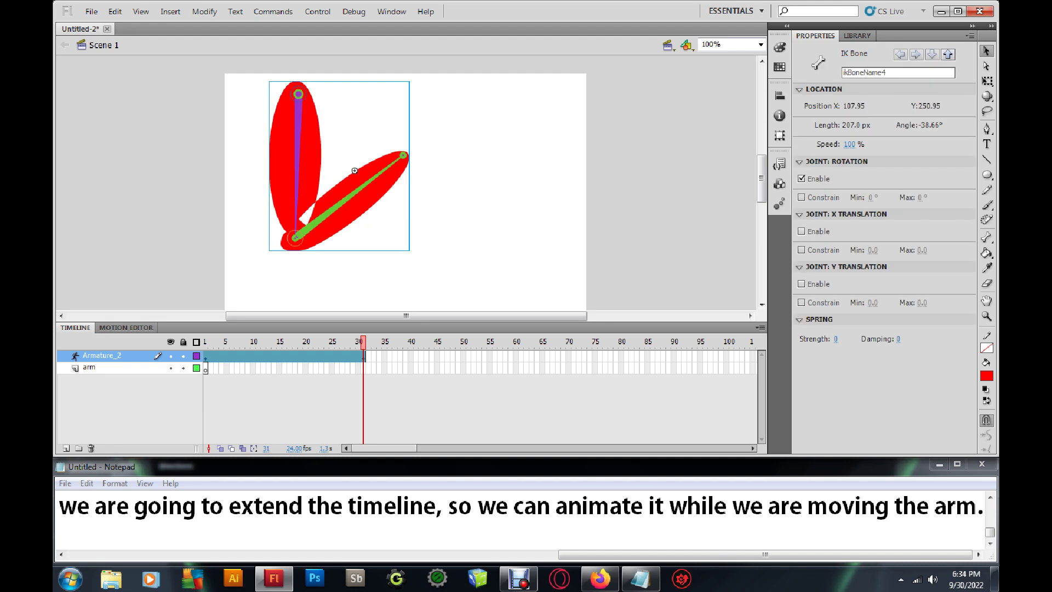
pyautogui.moveTo(359, 340)
pyautogui.mouseDown()
pyautogui.moveTo(205, 341)
pyautogui.moveTo(363, 341)
pyautogui.mouseUp()
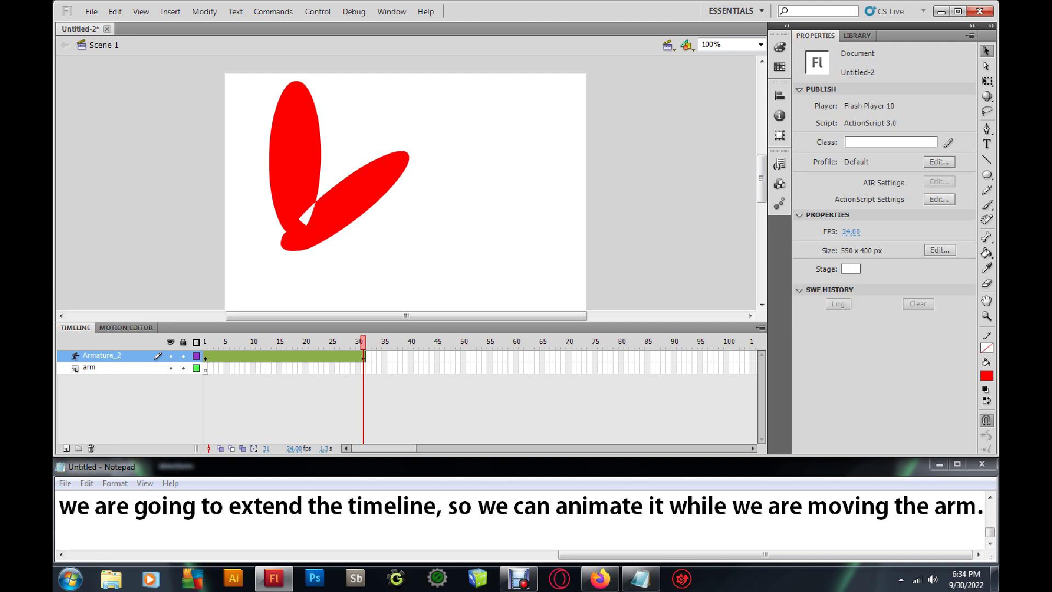
pyautogui.moveTo(363, 340)
pyautogui.mouseDown()
pyautogui.moveTo(264, 341)
pyautogui.moveTo(362, 341)
pyautogui.mouseUp()
# - Insert frames to extend the Armature_2 layer to frame 55 and pose the forearm sloping downward there
pyautogui.moveTo(492, 356); pyautogui.dragTo(365, 357)
pyautogui.rightClick(384, 356)
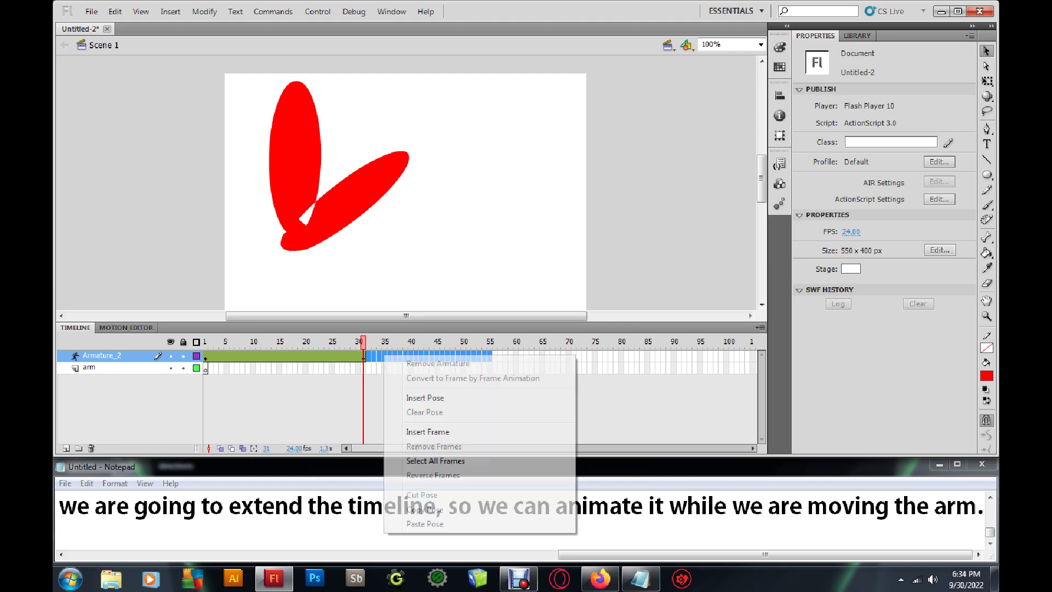
pyautogui.click(427, 432)
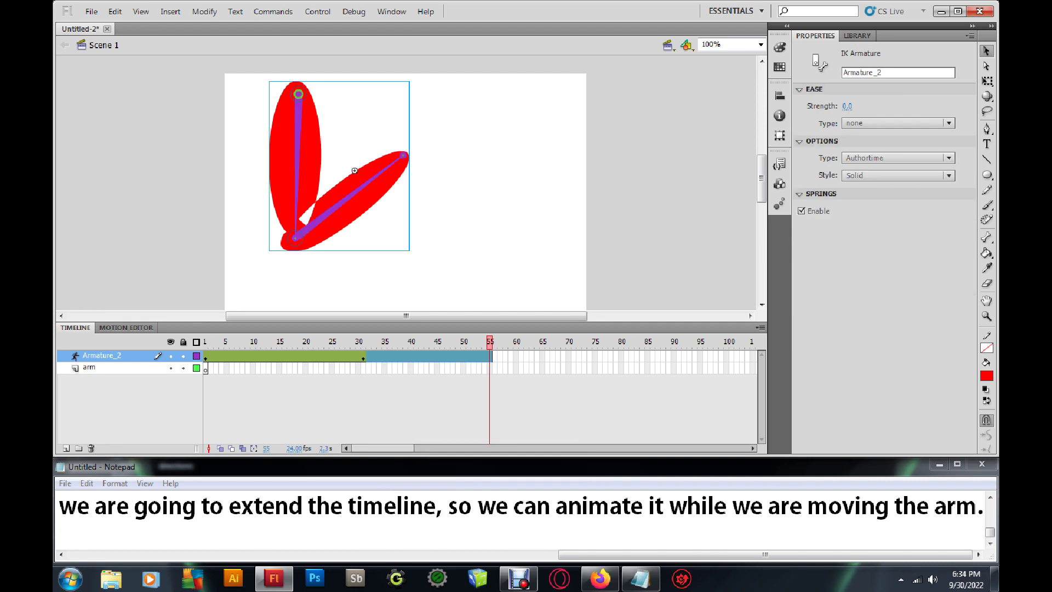
pyautogui.moveTo(404, 155); pyautogui.dragTo(401, 300)
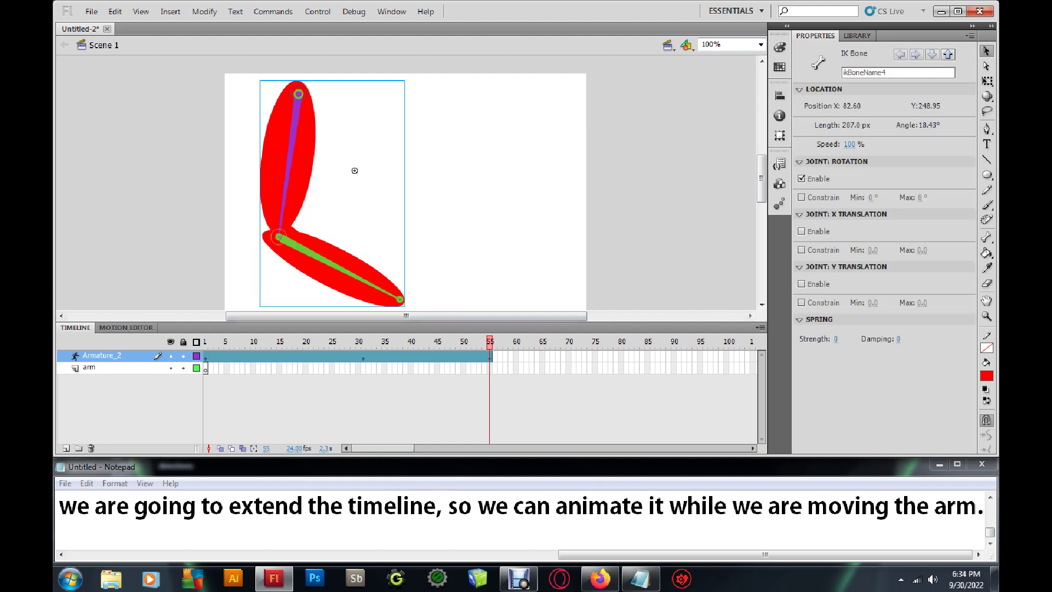
# - Play the arm animation and examine the arm's pose at frames 31 and 15
pyautogui.press('Return')
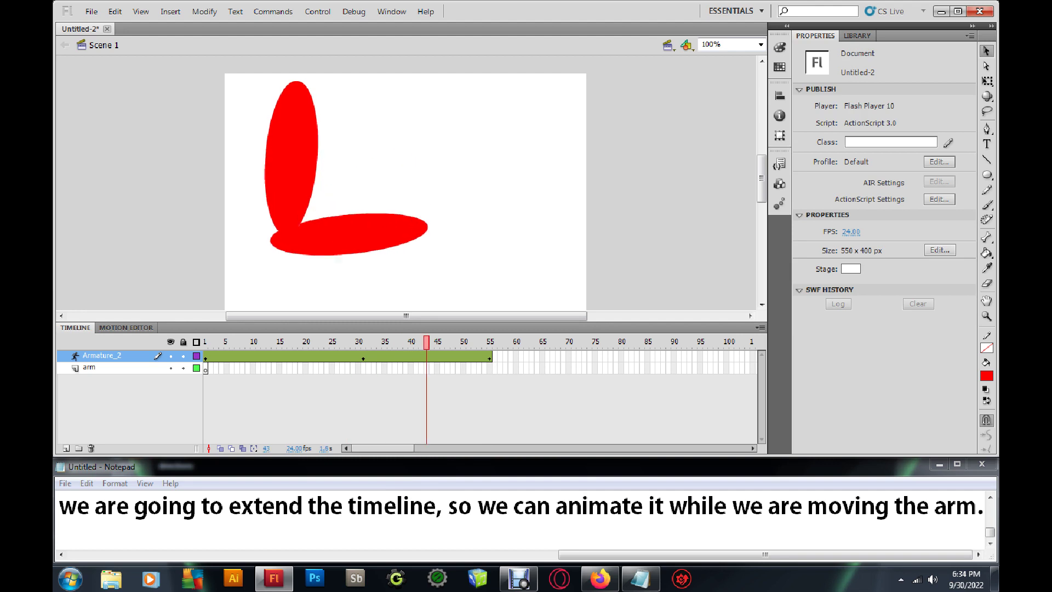
pyautogui.click(363, 356)
pyautogui.click(354, 171)
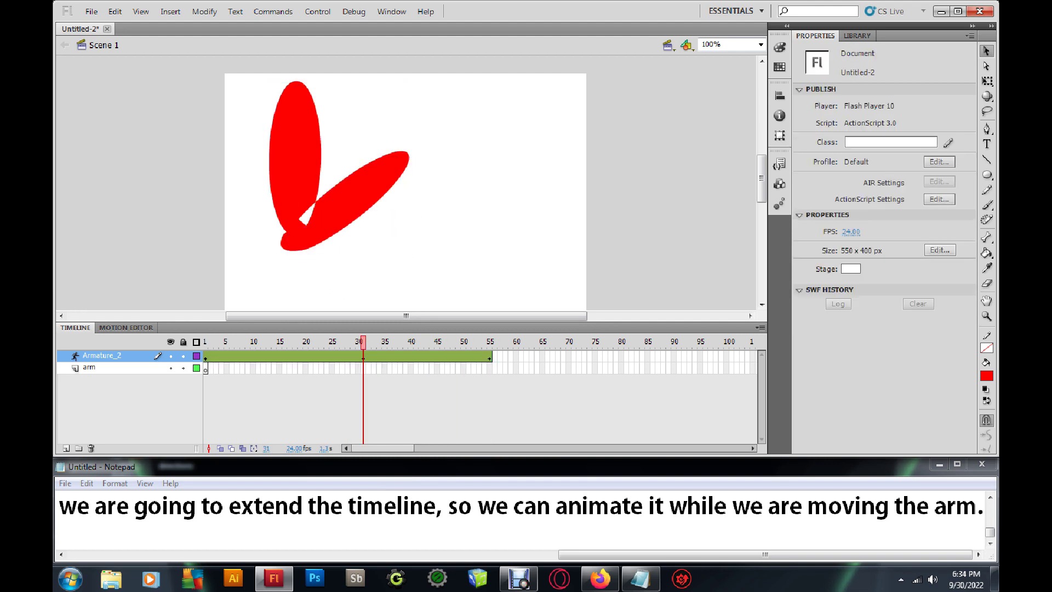
pyautogui.click(363, 355)
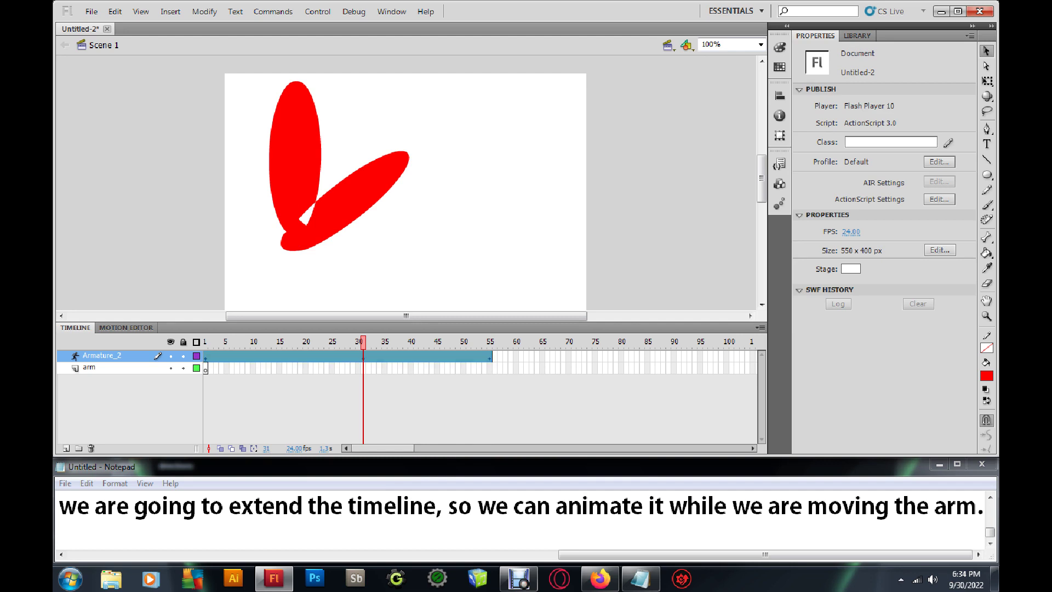
pyautogui.click(279, 355)
pyautogui.click(355, 170)
pyautogui.click(355, 170)
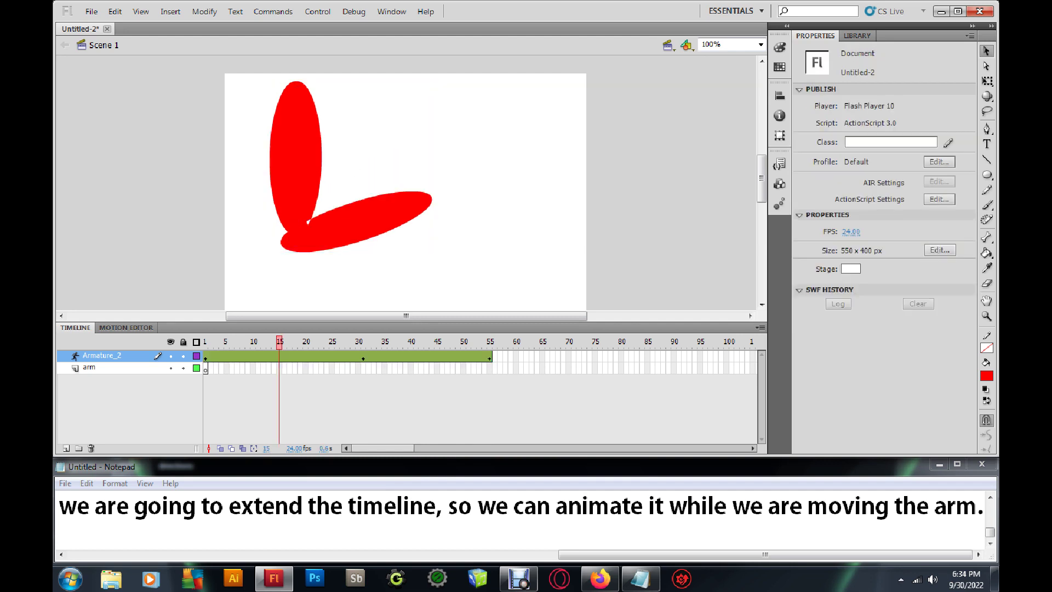
# - Shorten the Armature_2 animation span to end at frame 32 and play back the faster arm movement
pyautogui.hotkey('ctrl', 'z')
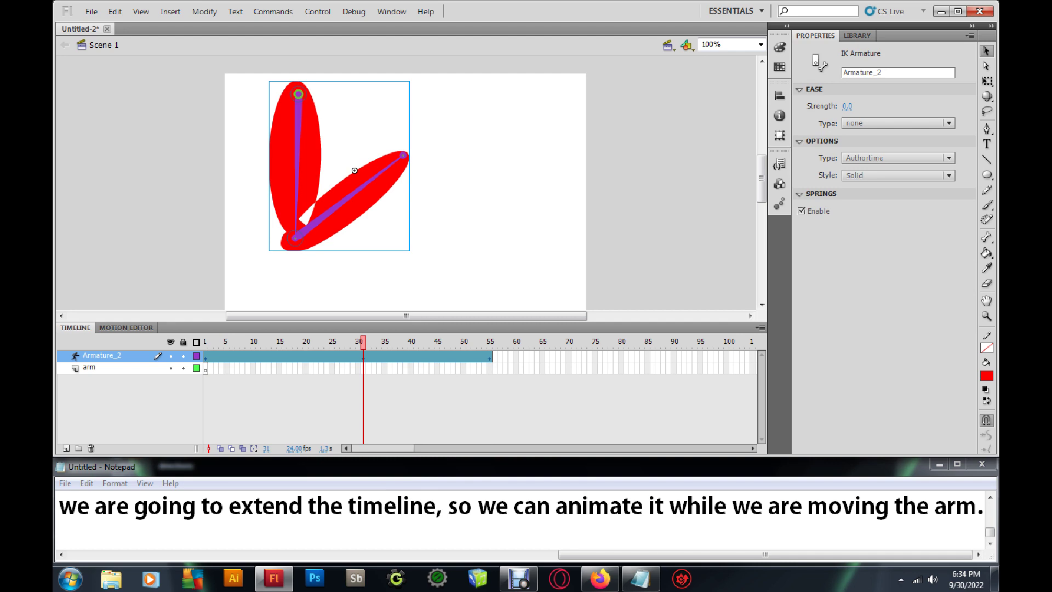
pyautogui.hotkey('ctrl', 'z')
pyautogui.hotkey('ctrl', 'z')
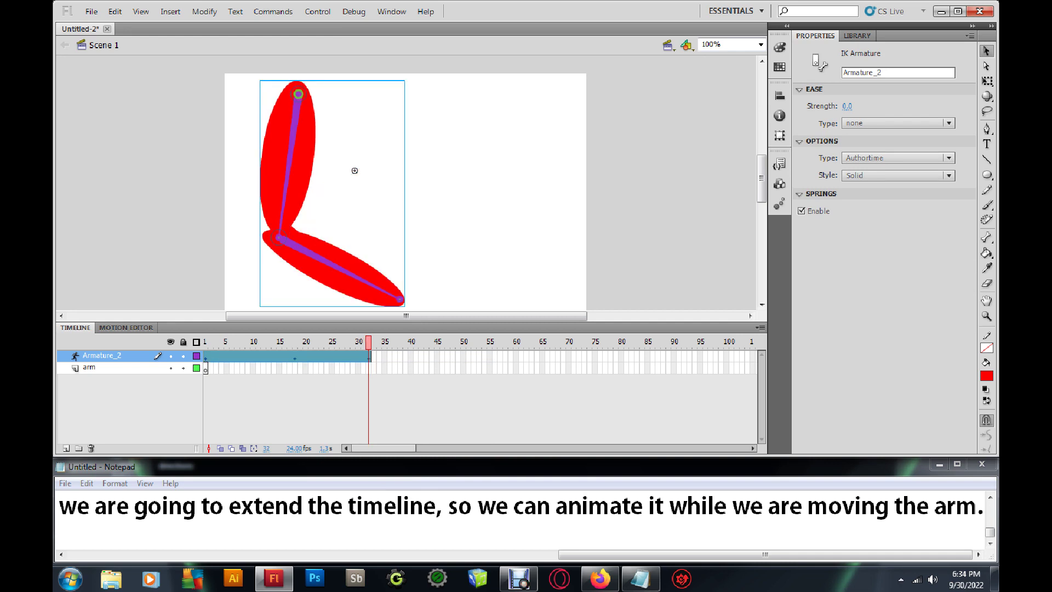
pyautogui.press('Return')
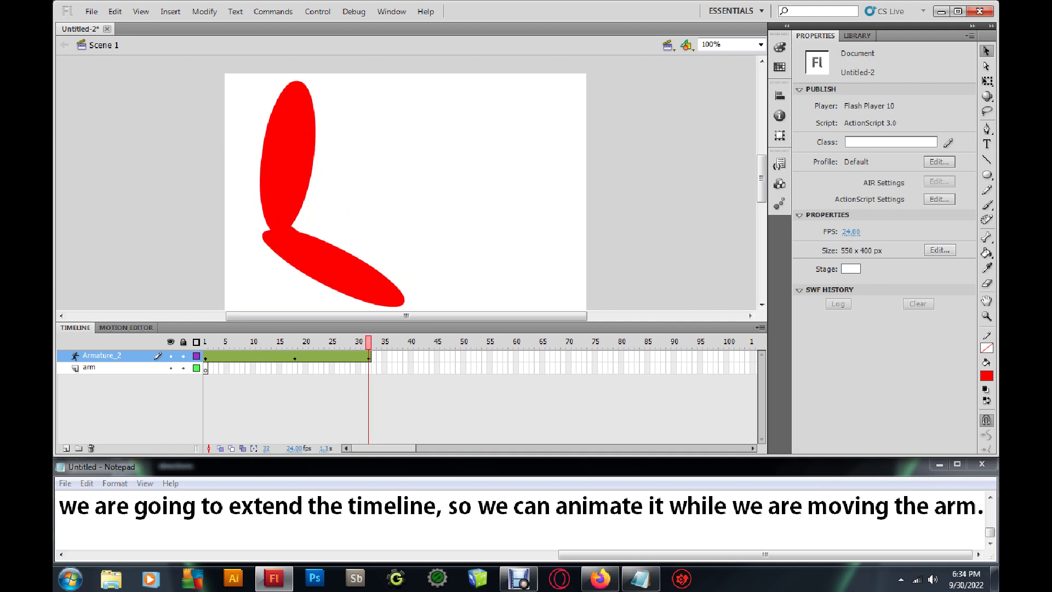
pyautogui.click(355, 171)
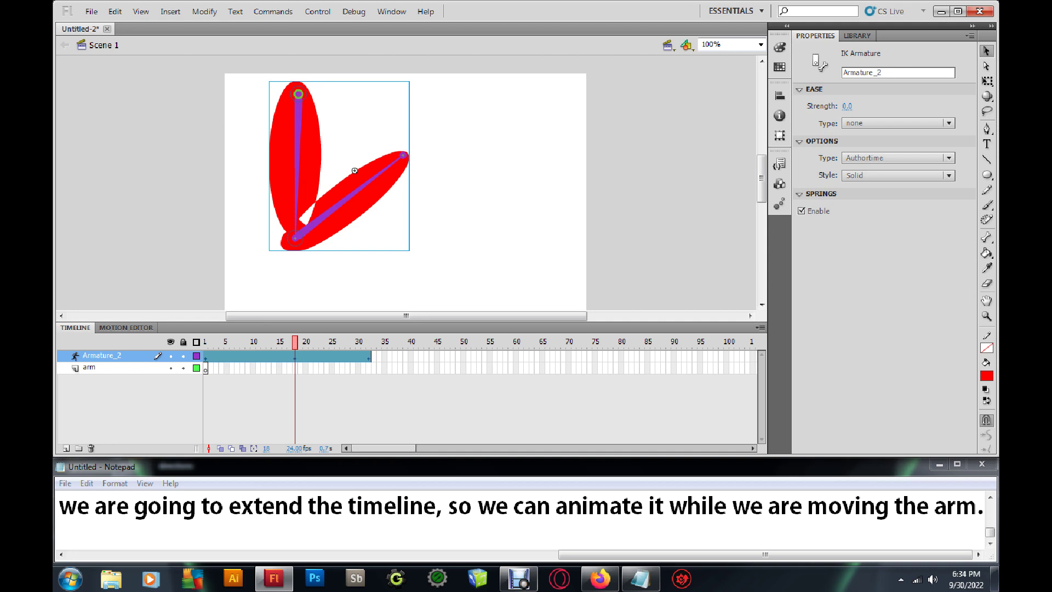
pyautogui.press('Return')
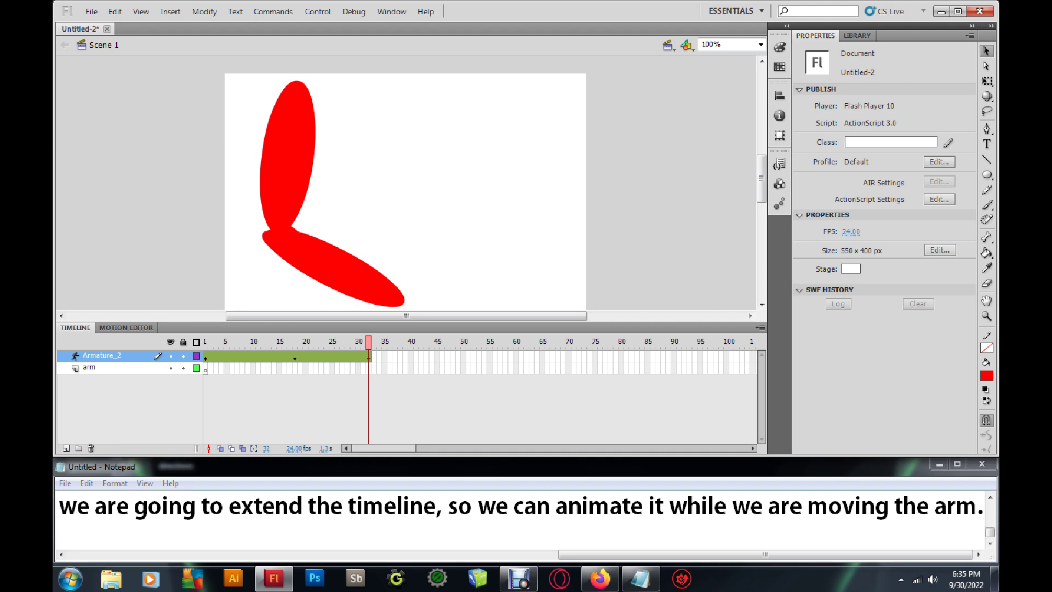
# - Switch to Notepad and replace the note with "So just hightline how many frame you want in the timeline"
pyautogui.hotkey('alt', 'Tab')
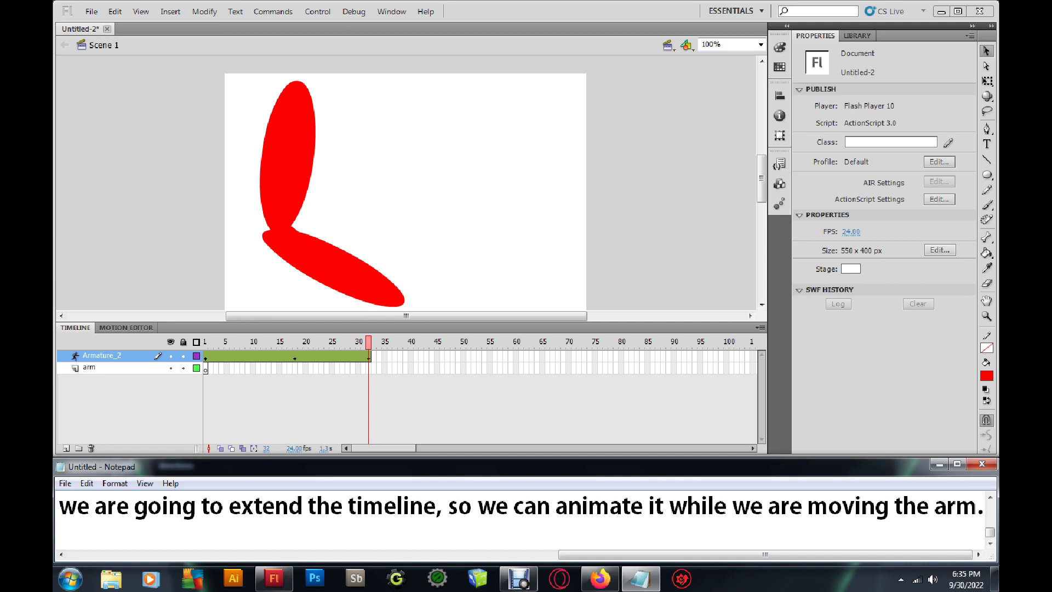
pyautogui.hotkey('ctrl', 'a')
pyautogui.press('BackSpace')
pyautogui.write('So just w')
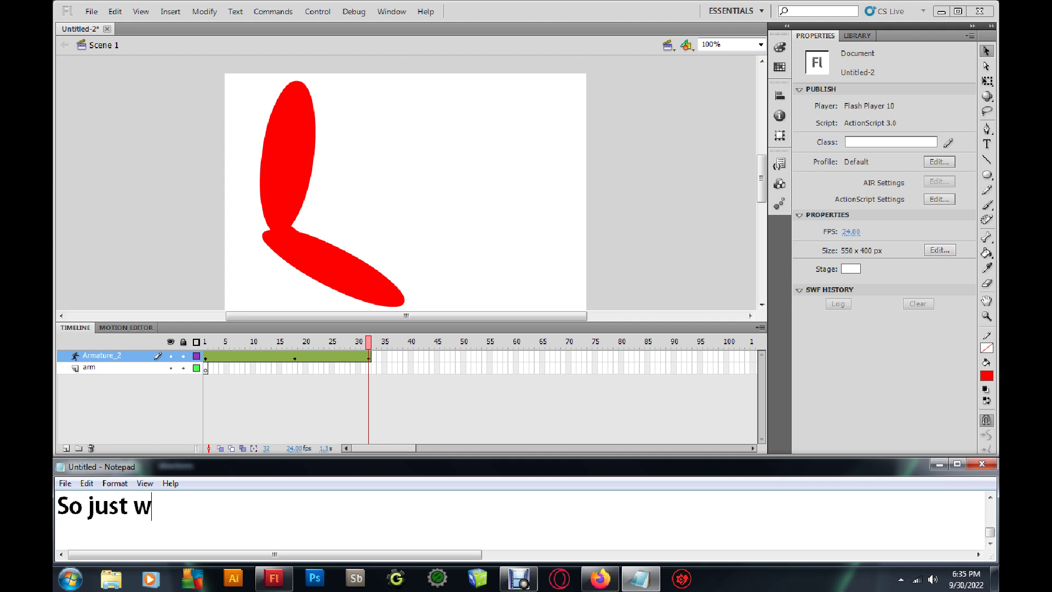
pyautogui.press('BackSpace')
pyautogui.write('hightlin')
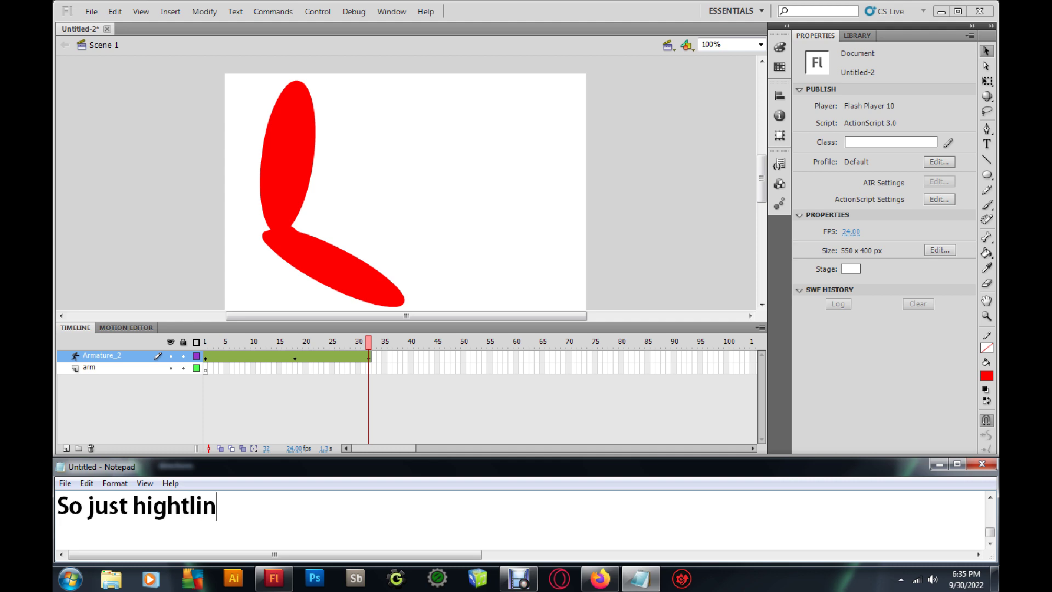
pyautogui.write('e how m')
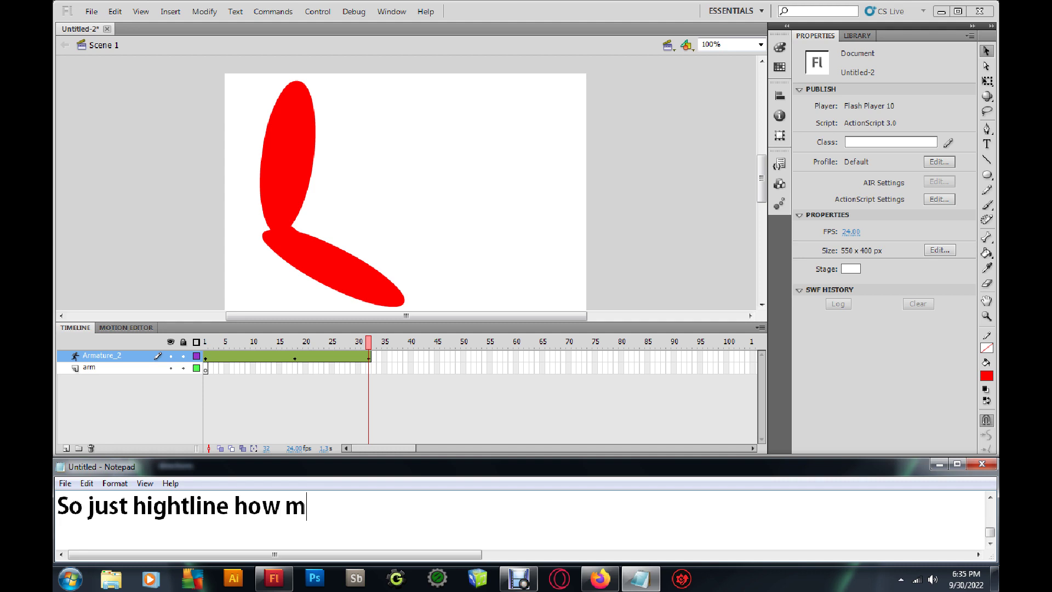
pyautogui.write('any frame you want in the timeline')
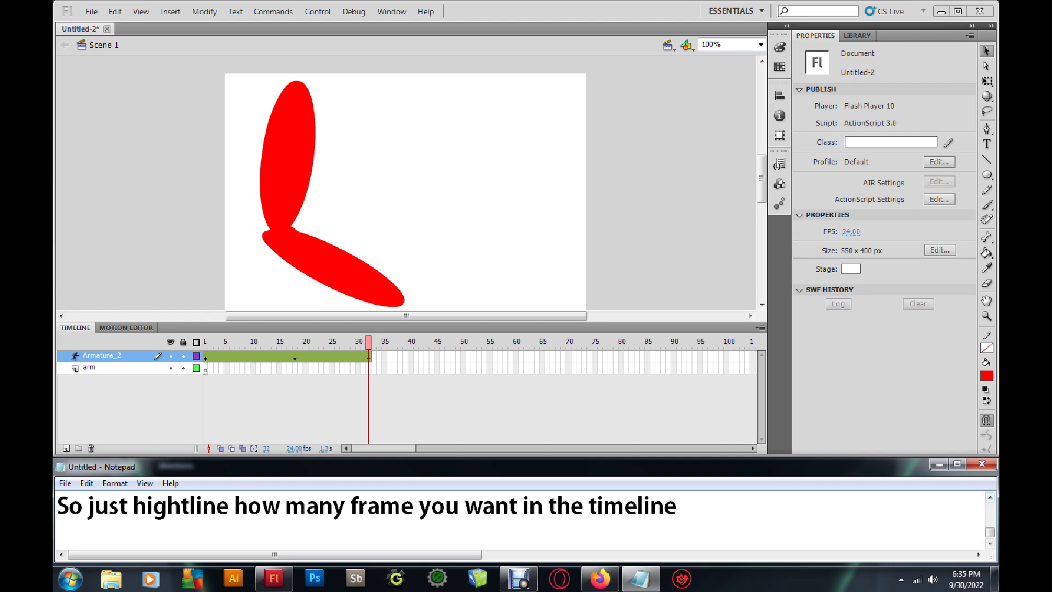
# - Show the frame commands at frame 41 of Armature_2 in Flash, and continue the Notepad note with ", right click on mouse and add frames."
pyautogui.rightClick(415, 354)
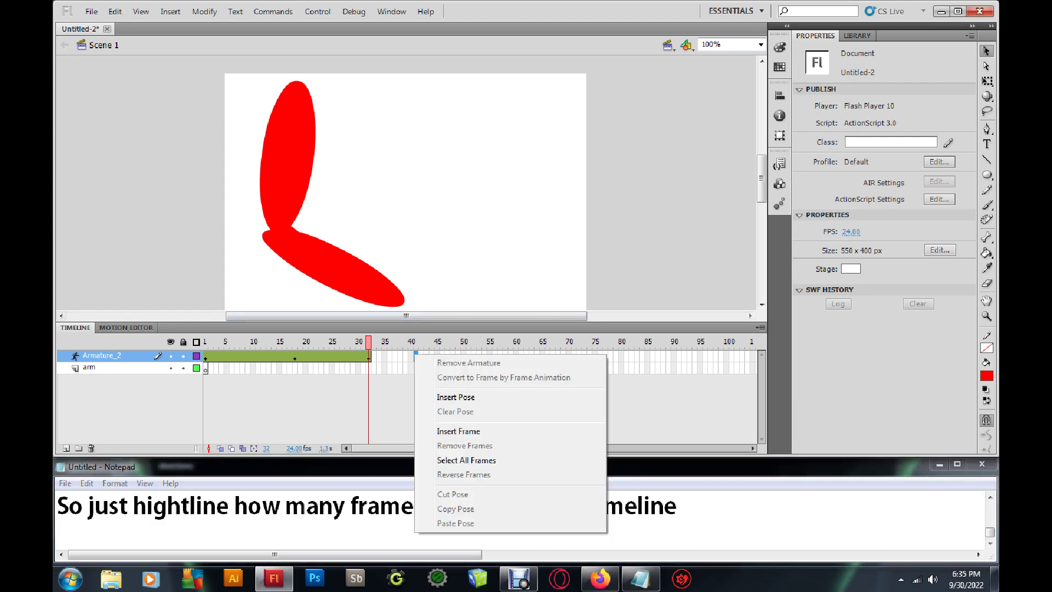
pyautogui.hotkey('alt', 'Tab')
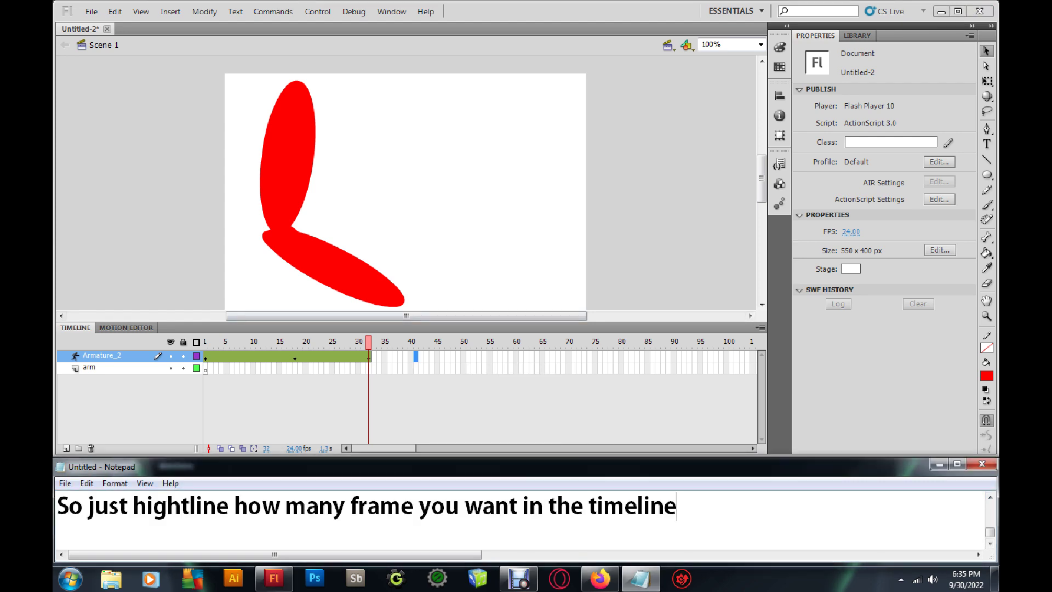
pyautogui.write(', right click')
pyautogui.press('BackSpace')
pyautogui.write('c')
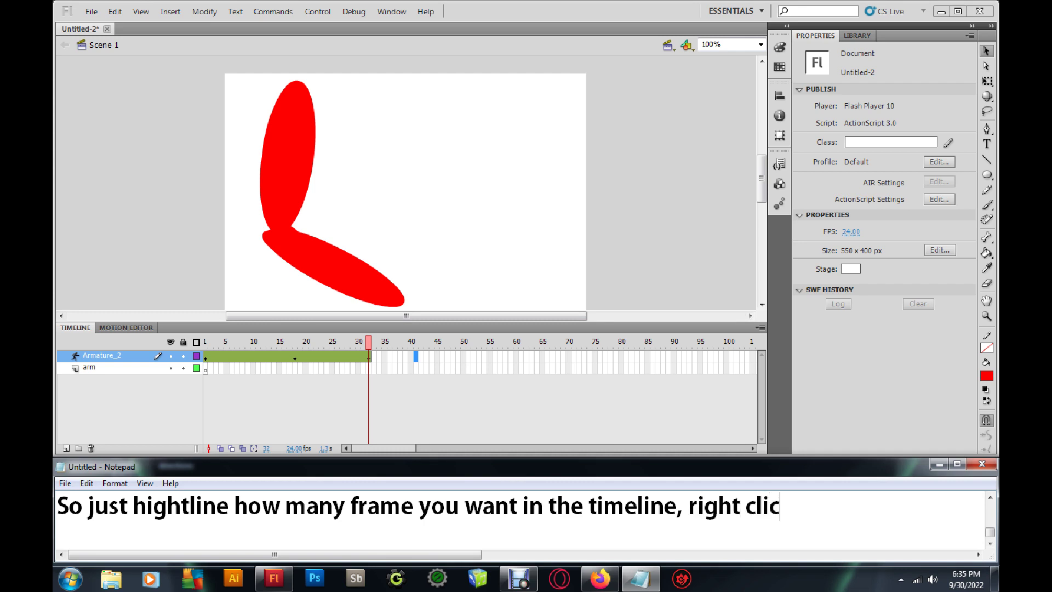
pyautogui.write('k on mouse and add fram')
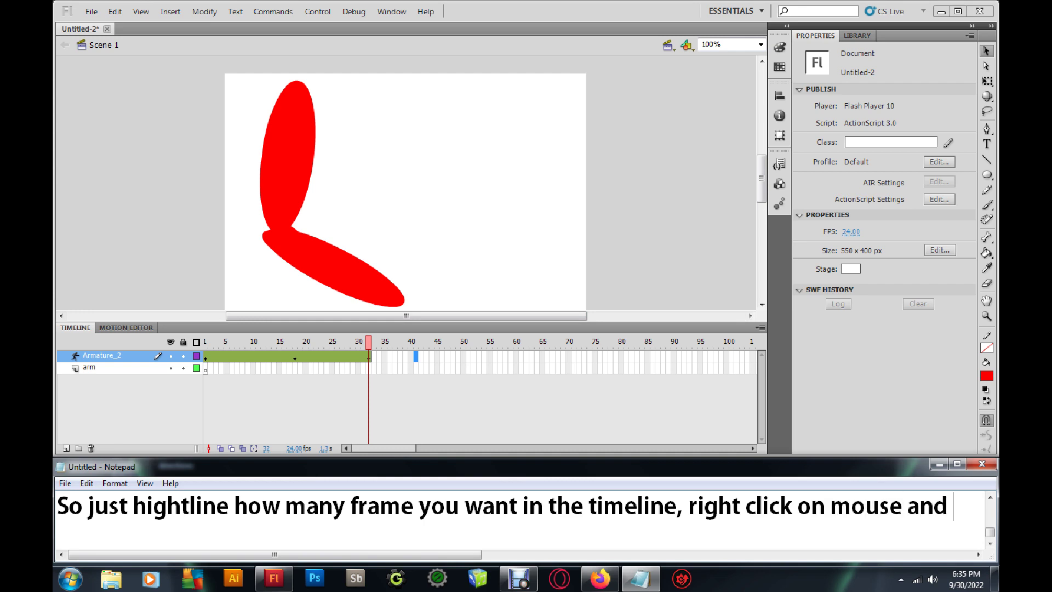
pyautogui.write('es.')
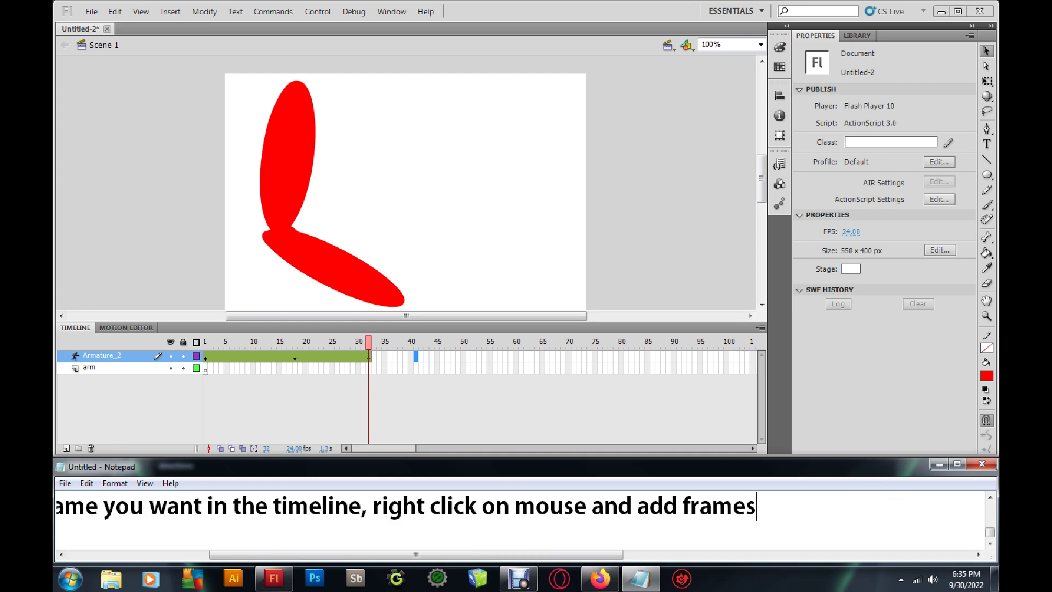
# - Check the frame commands at frame 41 in Flash and change the word "add" to "insert" in the Notepad note
pyautogui.rightClick(415, 356)
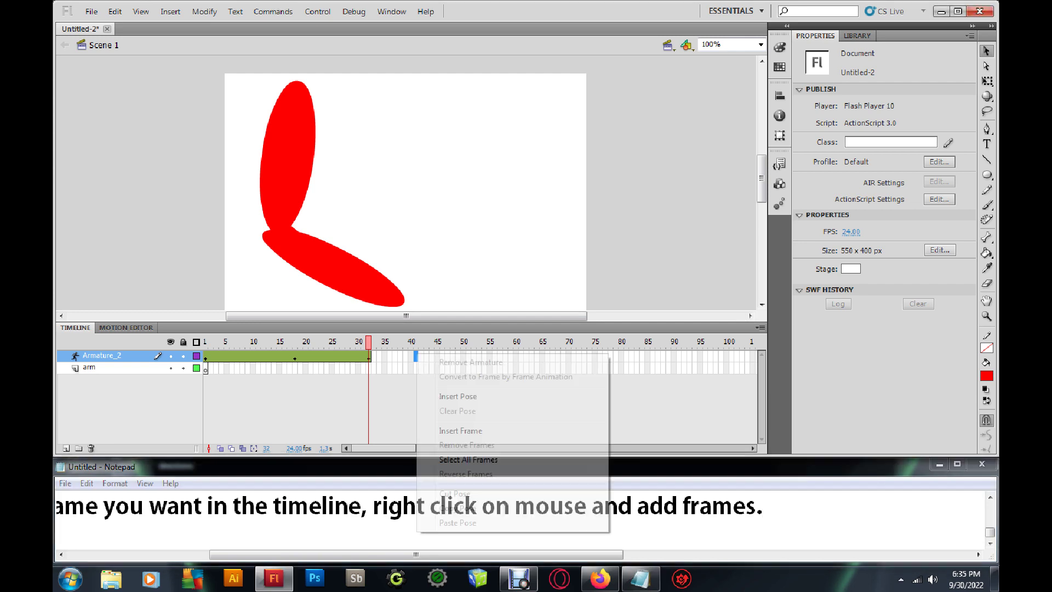
pyautogui.click(734, 505)
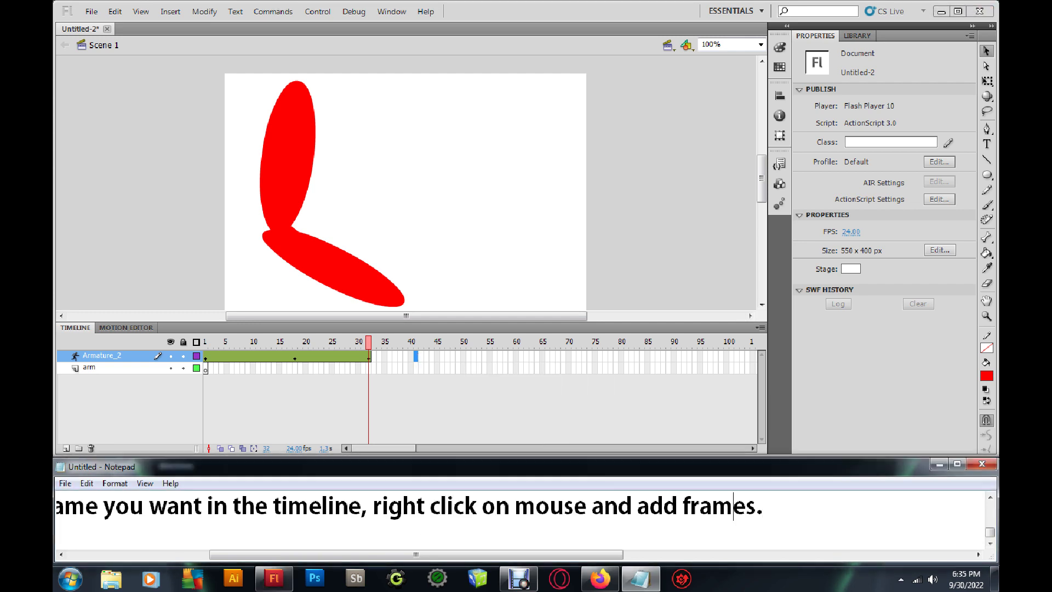
pyautogui.moveTo(679, 505); pyautogui.dragTo(638, 505)
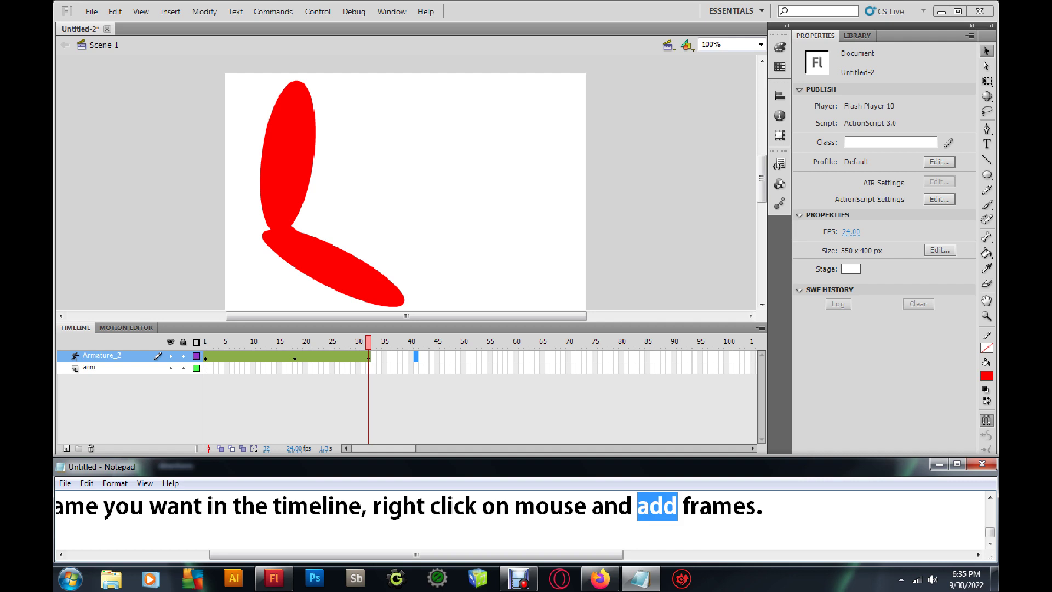
pyautogui.write('insert')
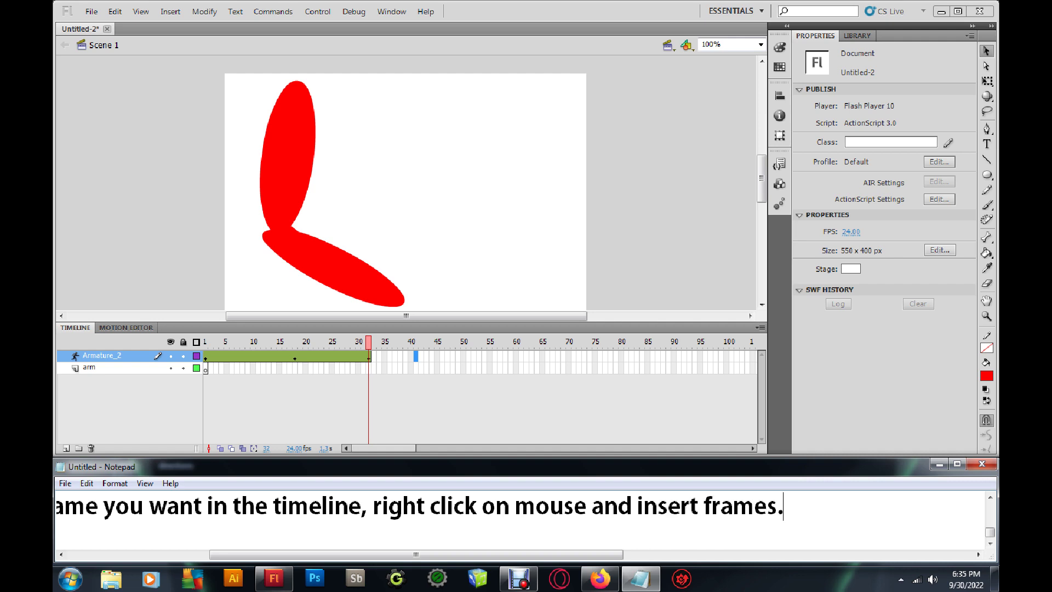
# - Add "I will send you a link on a full body" to the end of the note
pyautogui.write(' I will ')
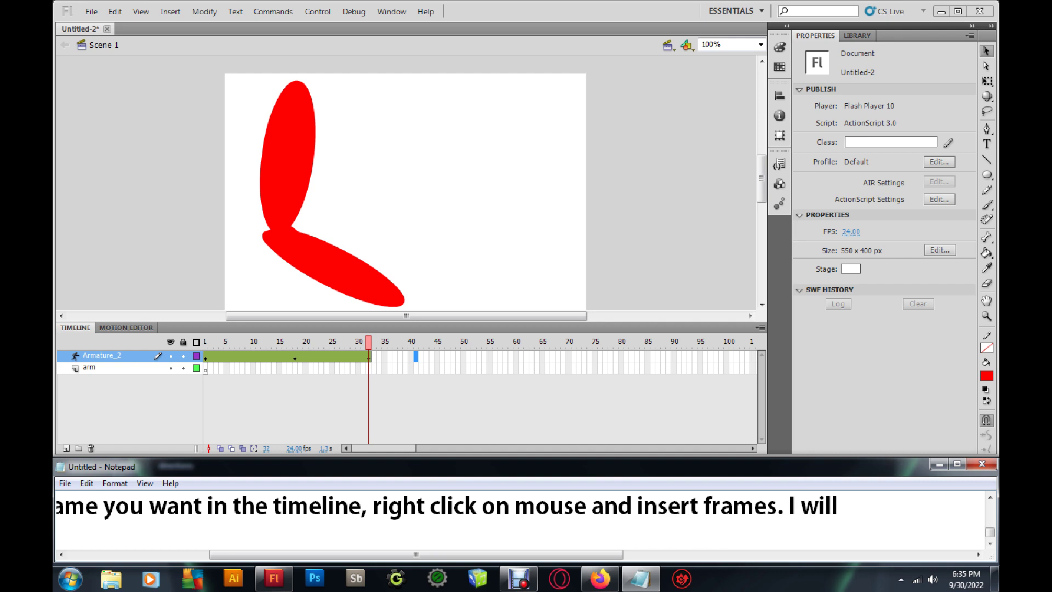
pyautogui.write('send you a lin')
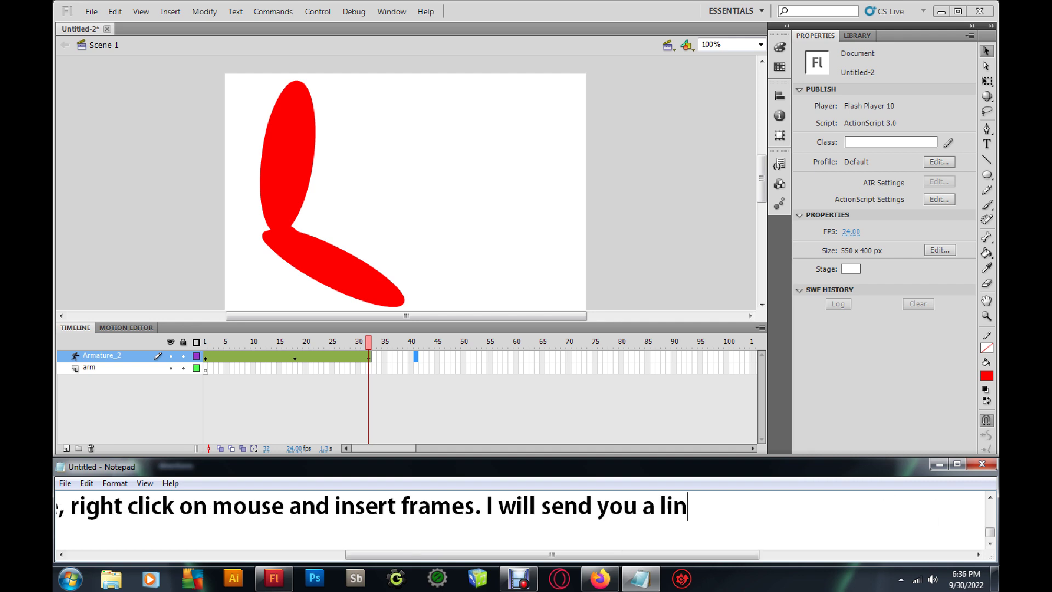
pyautogui.press('BackSpace')
pyautogui.press('BackSpace')
pyautogui.press('BackSpace')
pyautogui.write('link on a')
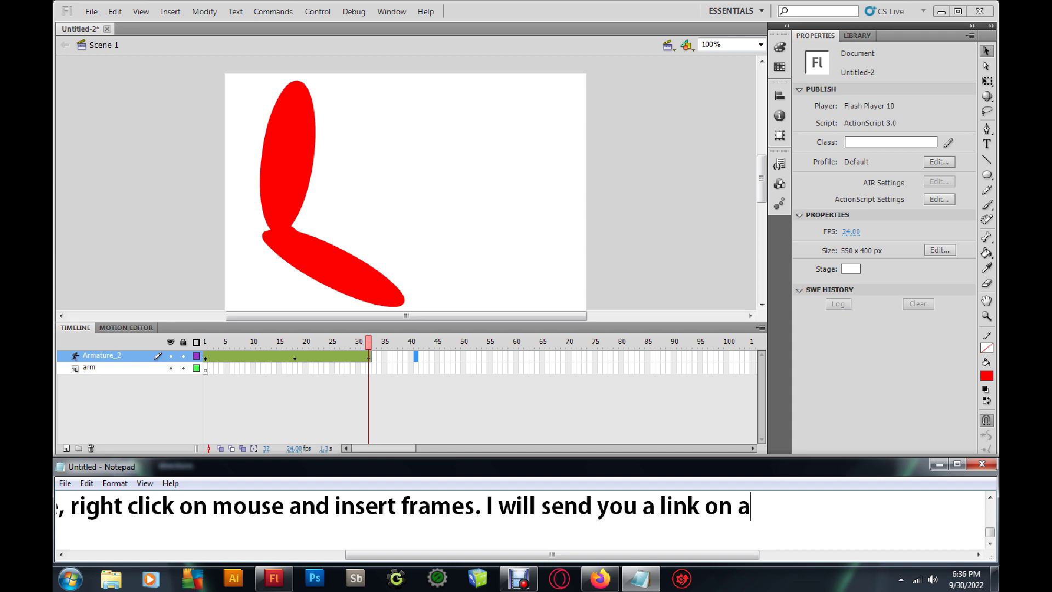
pyautogui.write(' full body')
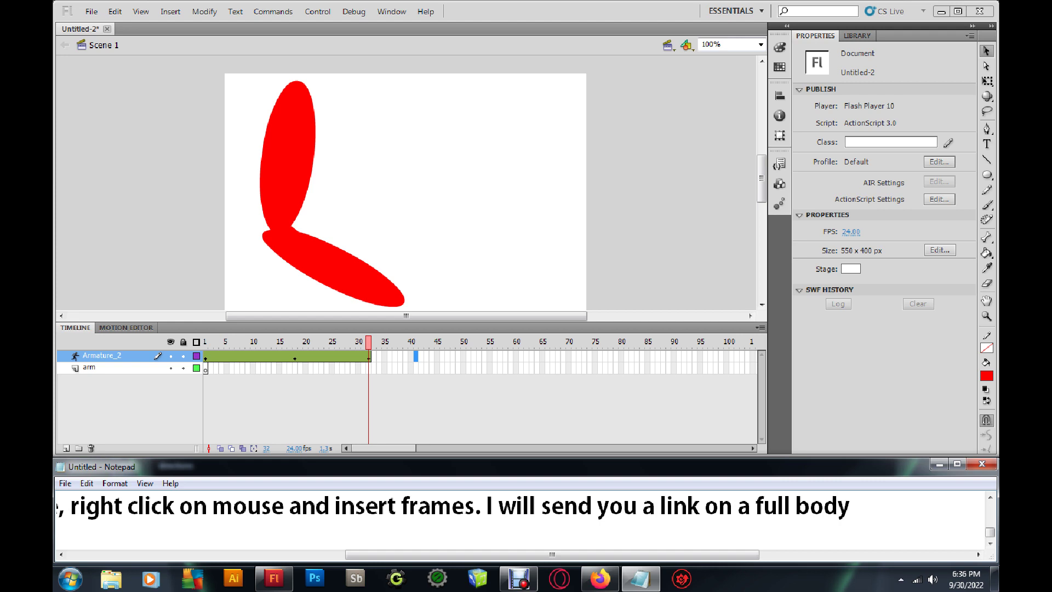
# - Continue the Notepad note with ", using bones, but bones can be tricky to work with"
pyautogui.write(', using ')
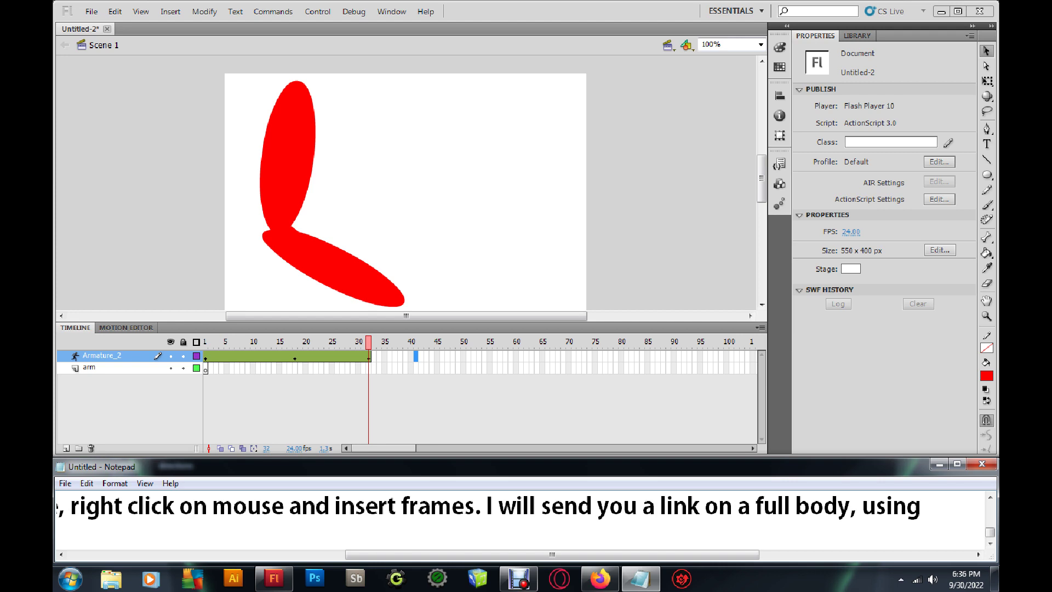
pyautogui.write('bones, b')
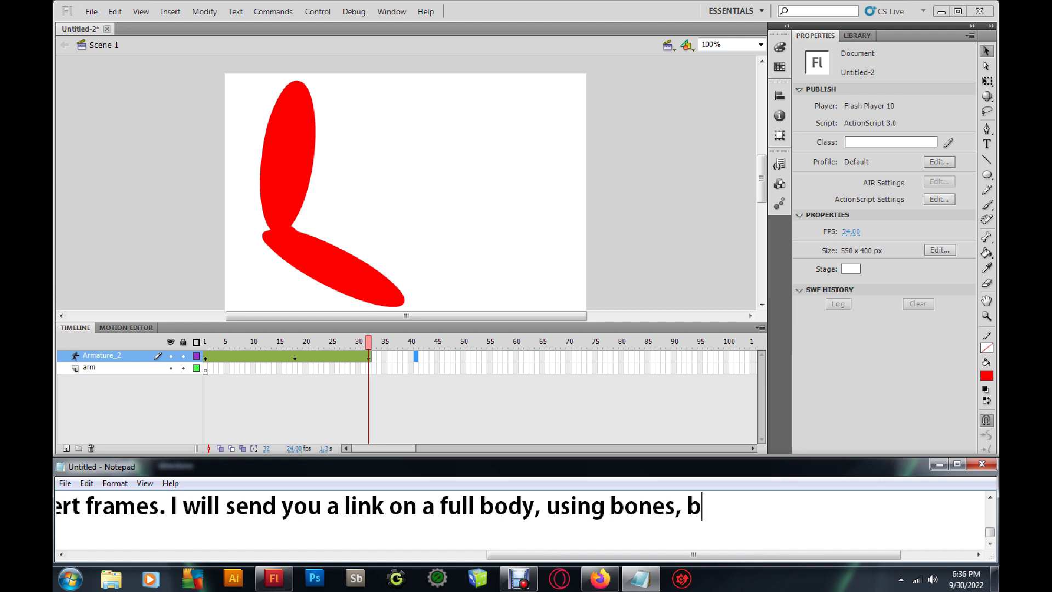
pyautogui.write('ut')
pyautogui.write('bones can be ')
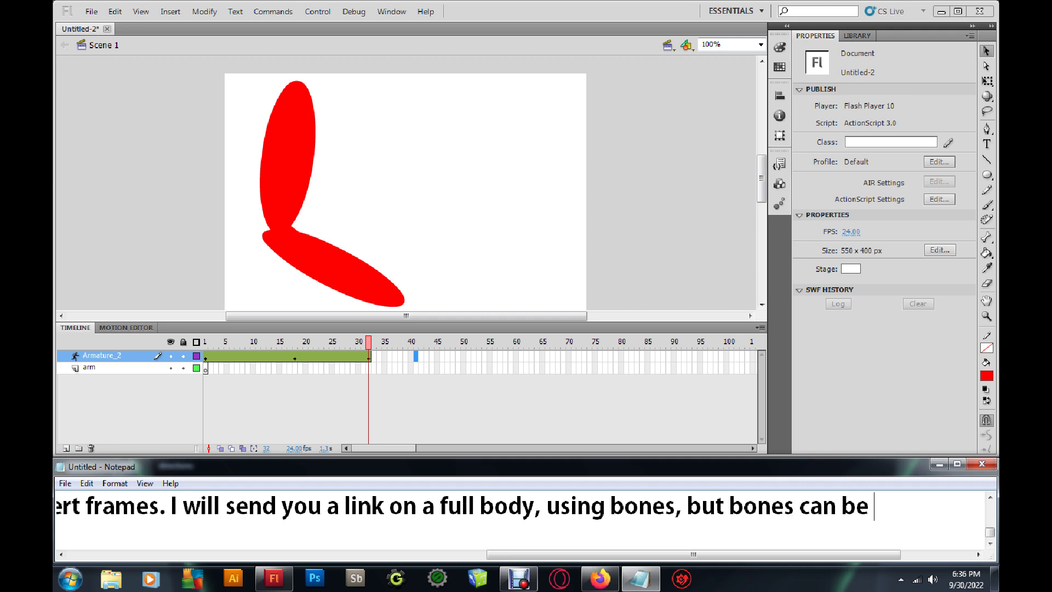
pyautogui.write('trick')
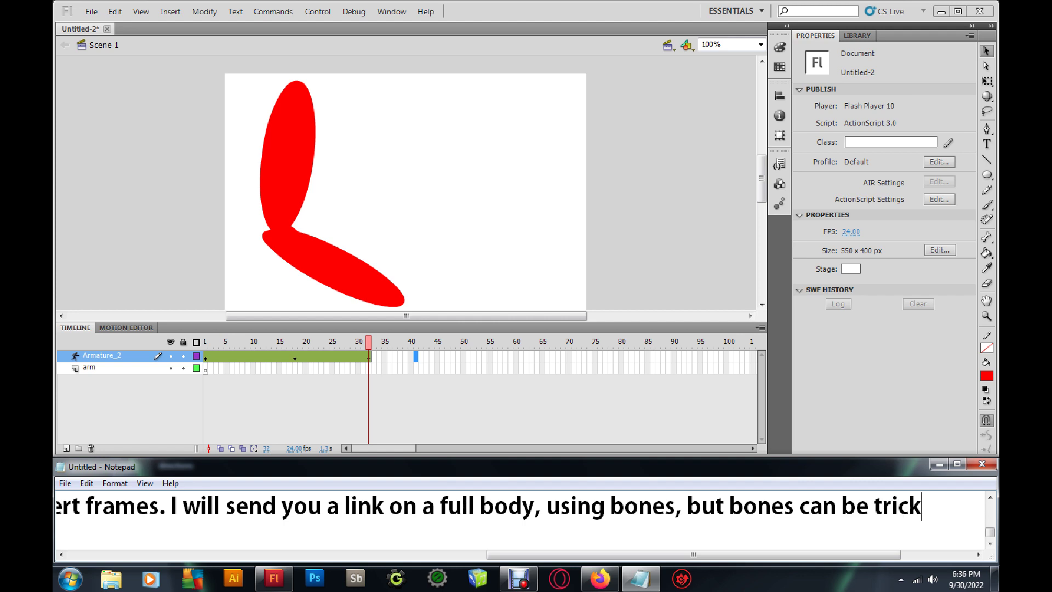
pyautogui.write('y to work with')
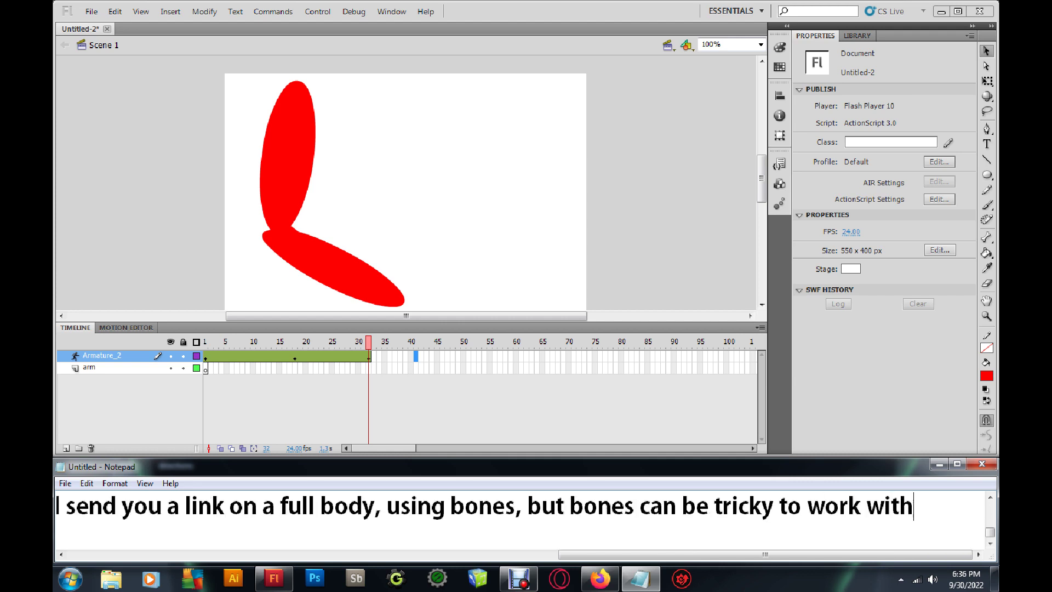
# - Extend the note with ", because the mesh can get out of control when using the bones to move arms and legs."
pyautogui.write(', ')
pyautogui.write('beca')
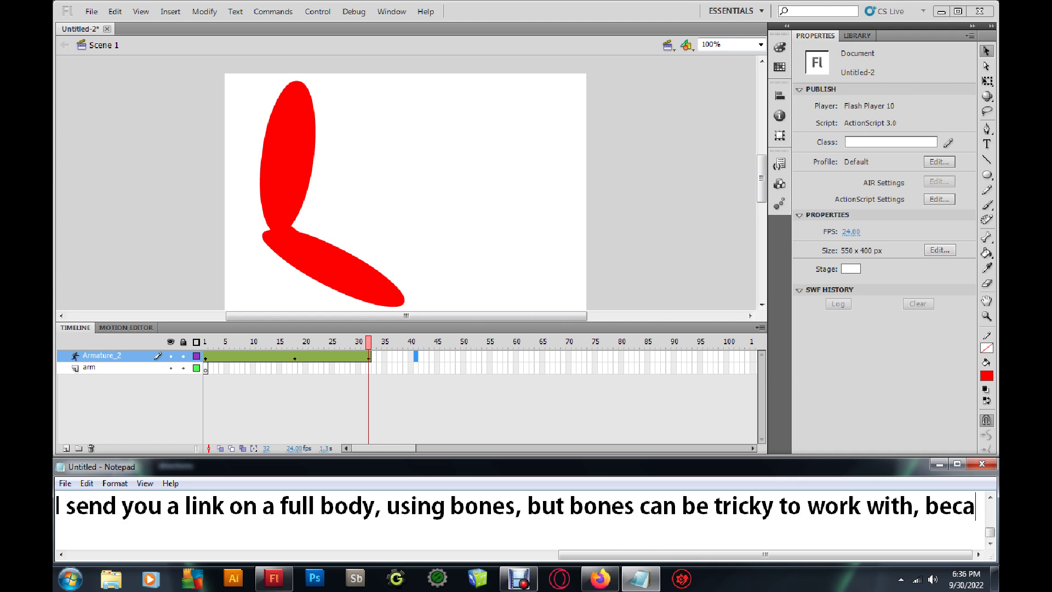
pyautogui.write('use the mesh ')
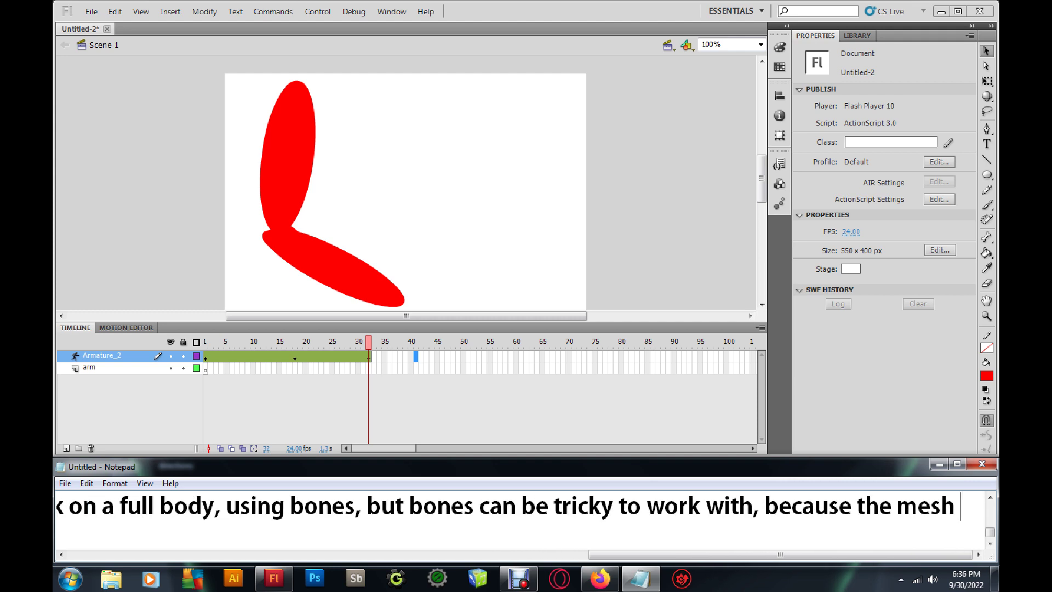
pyautogui.write('can ')
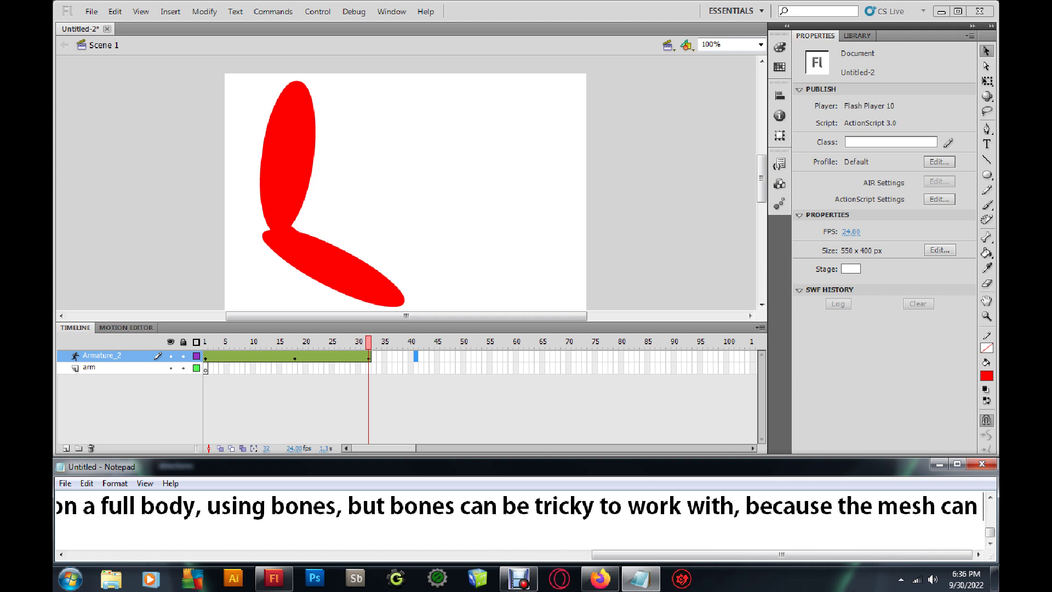
pyautogui.write('get out')
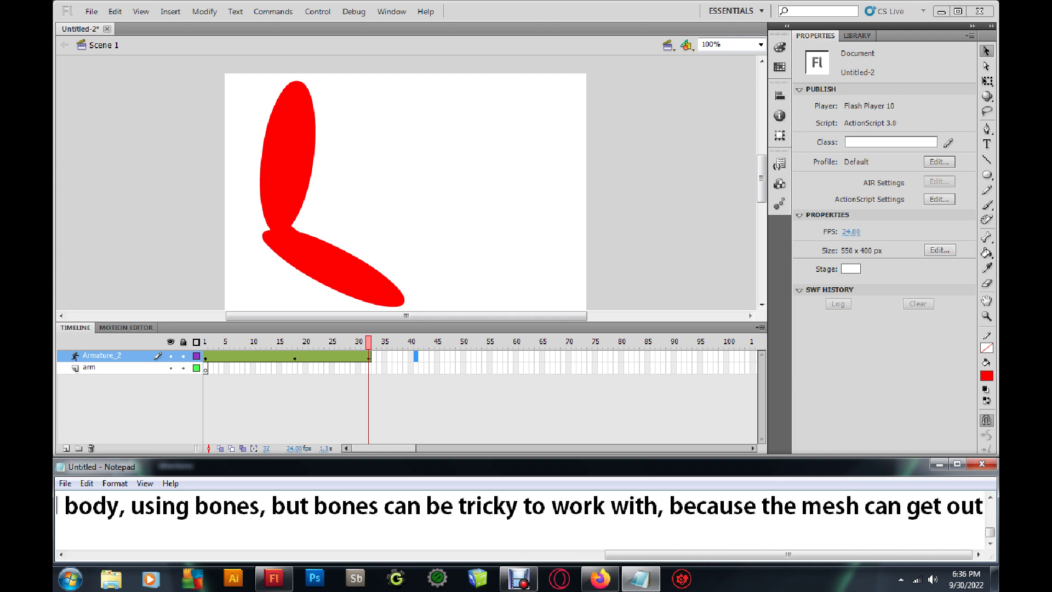
pyautogui.write(' of control when using the bones to')
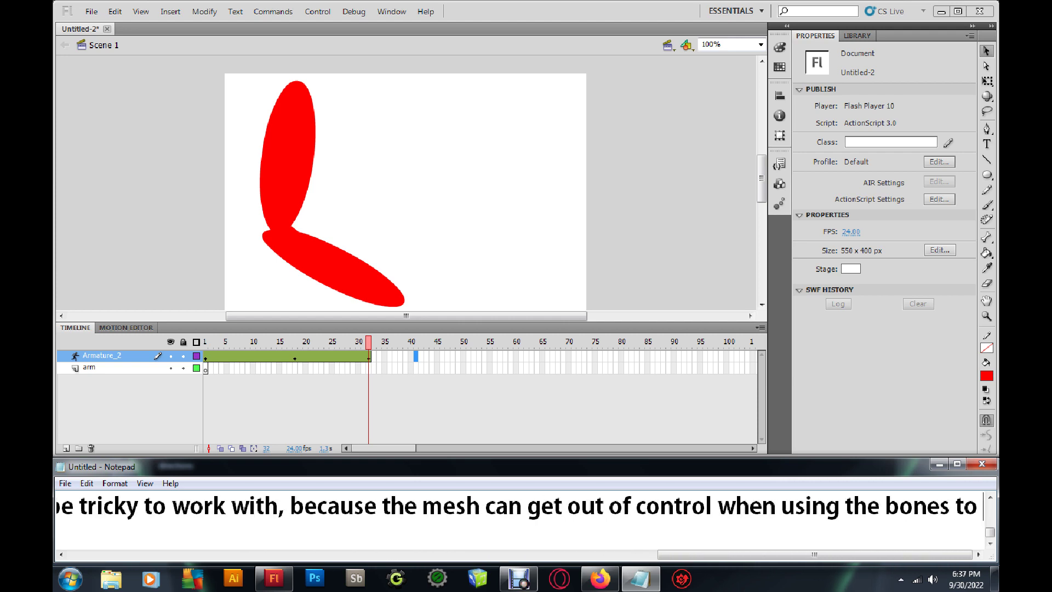
pyautogui.write(' bo')
pyautogui.write('ve arms and legs.')
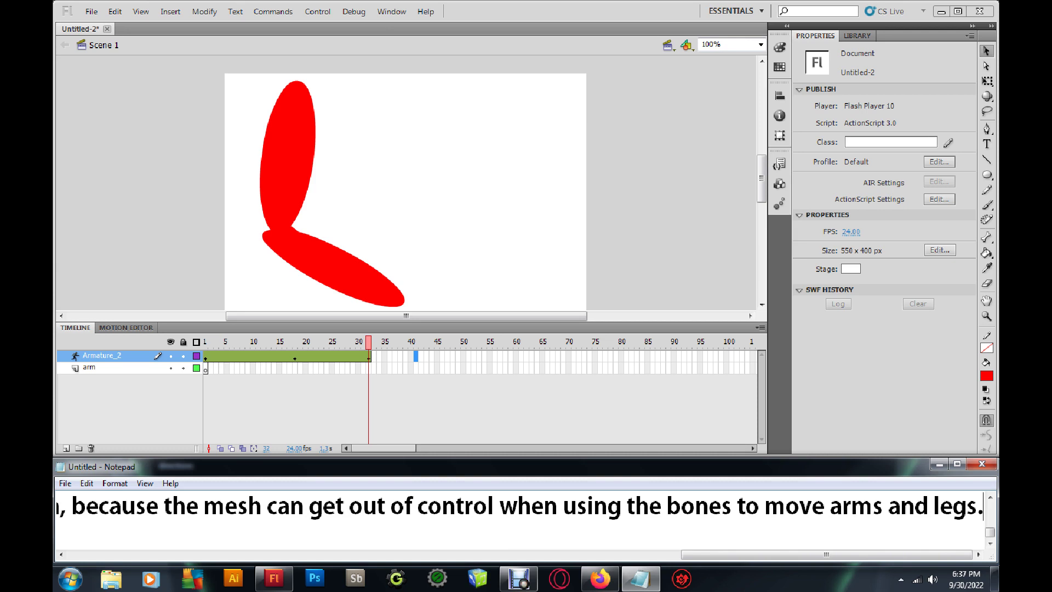
# - Add the sentence "Then the body looks weird." to the end of the note
pyautogui.write('Then ')
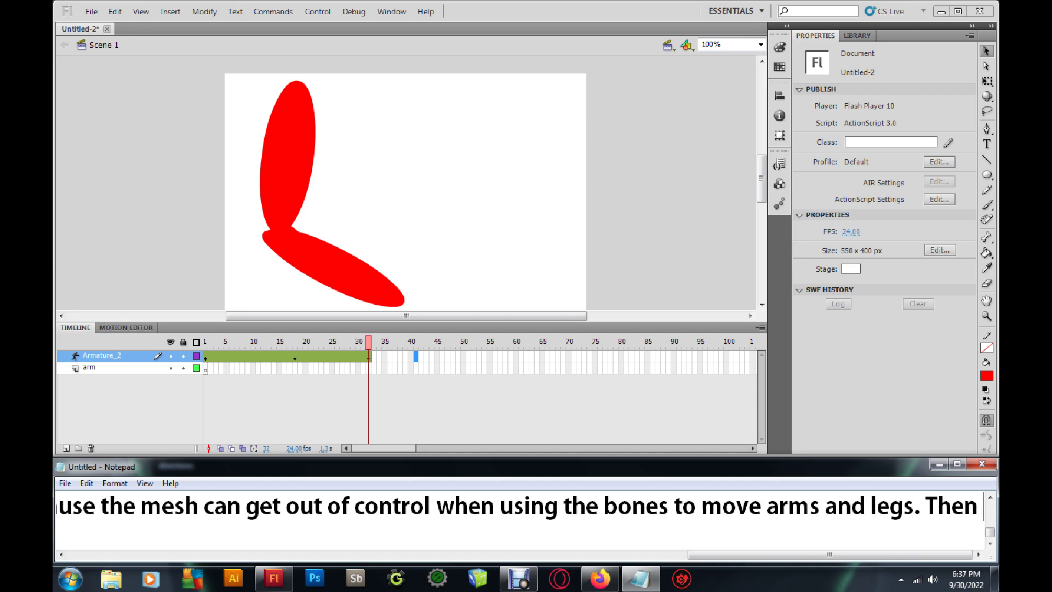
pyautogui.write('the body')
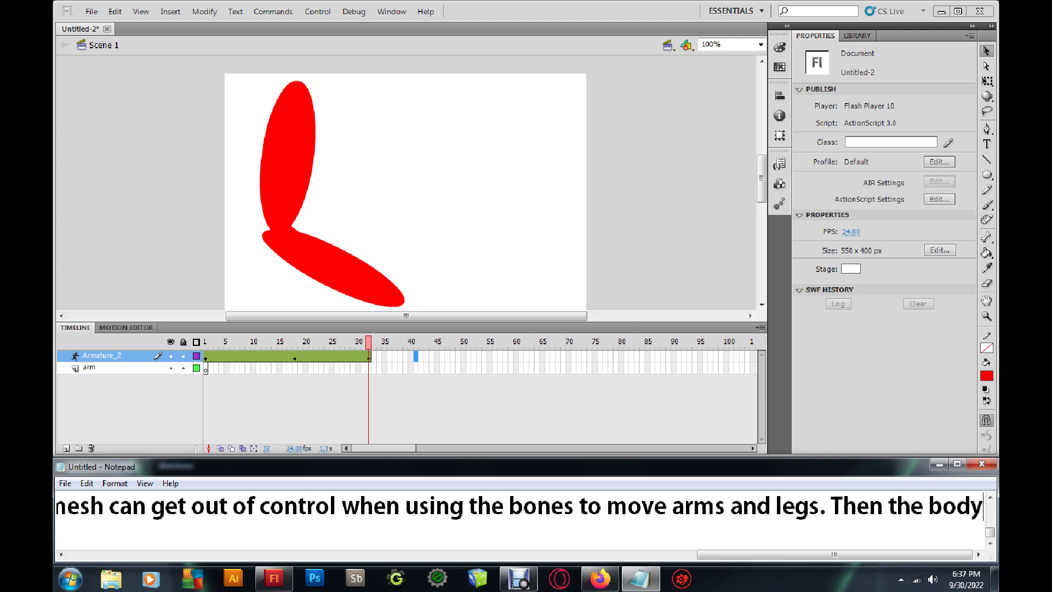
pyautogui.write(' looks')
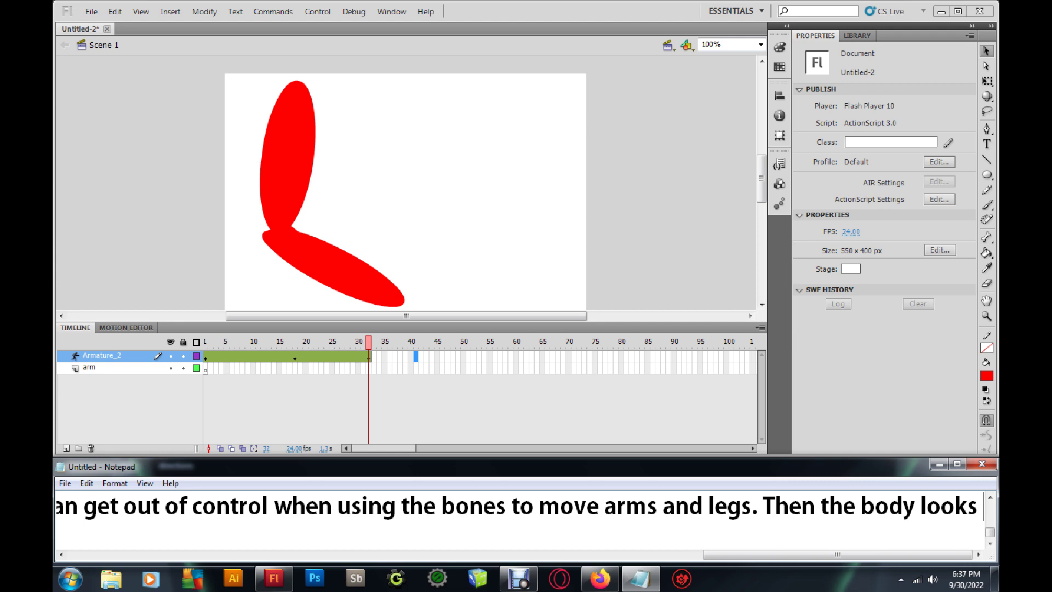
pyautogui.write(' w')
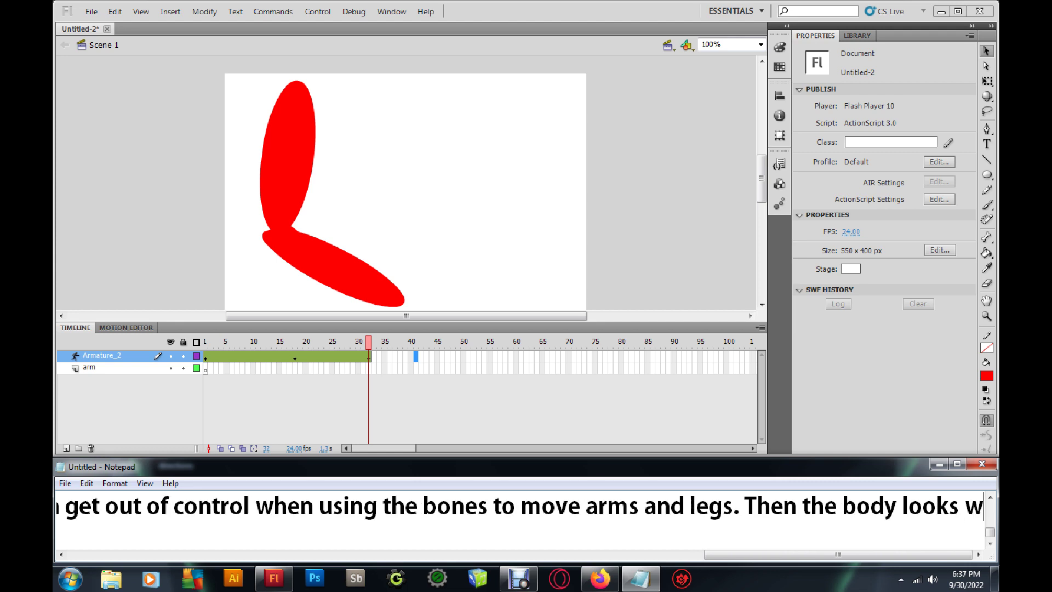
pyautogui.write('er')
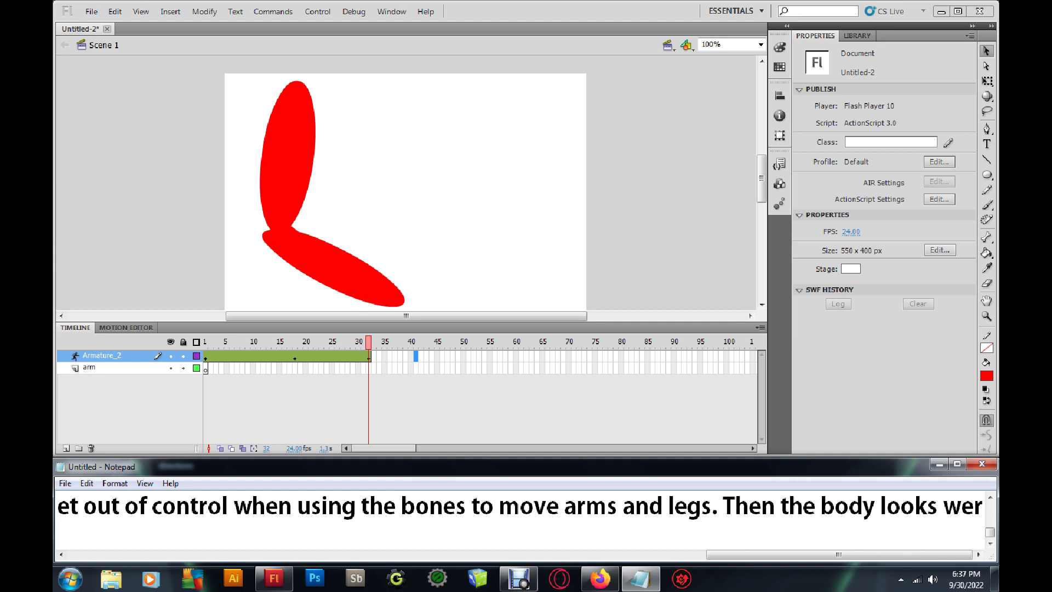
pyautogui.write('id')
pyautogui.press('BackSpace')
pyautogui.press('BackSpace')
pyautogui.press('BackSpace')
pyautogui.write('ird.')
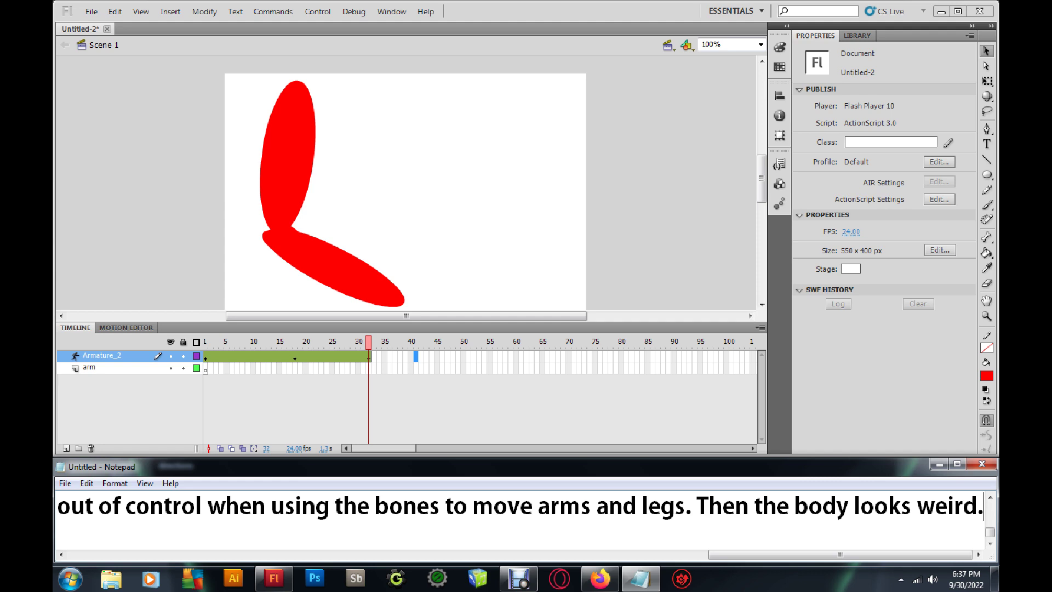
# - Replace the entire note with the closing text "Thanks for Watching."
pyautogui.hotkey('ctrl', 'a')
pyautogui.press('Delete')
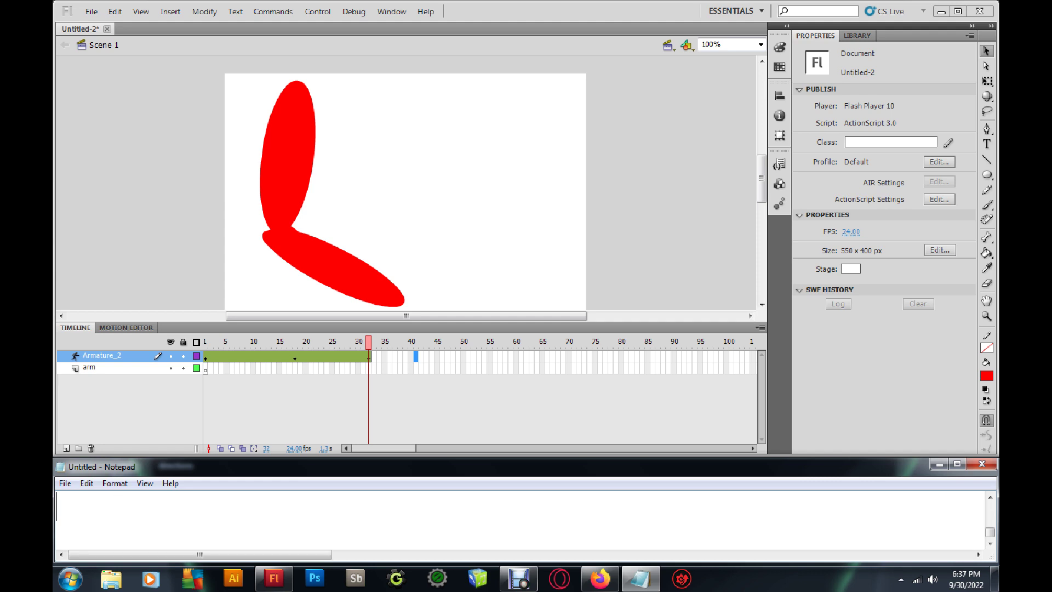
pyautogui.write('Thanks for')
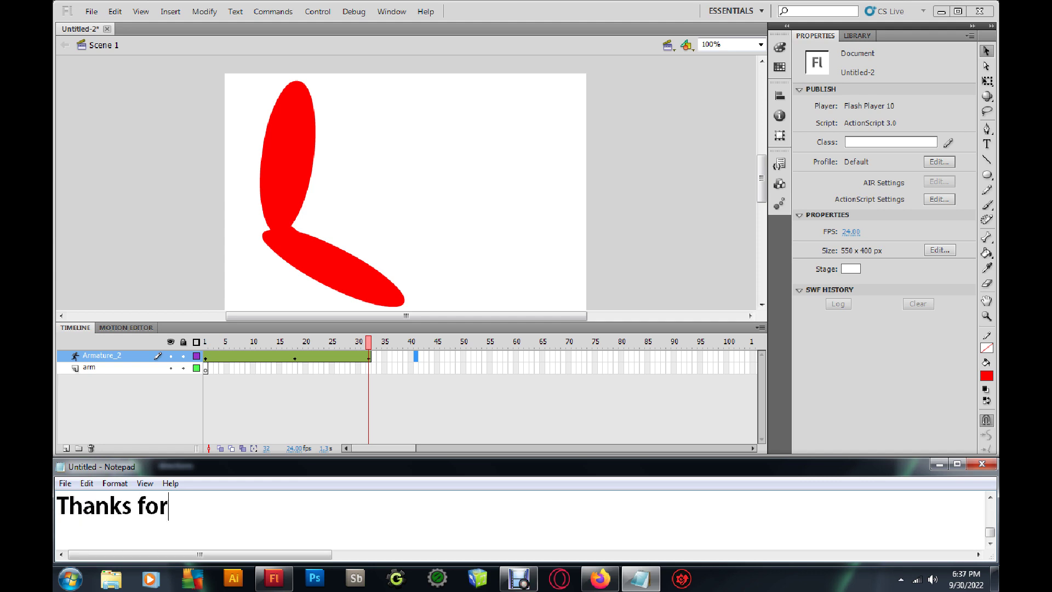
pyautogui.write(' Watching.')
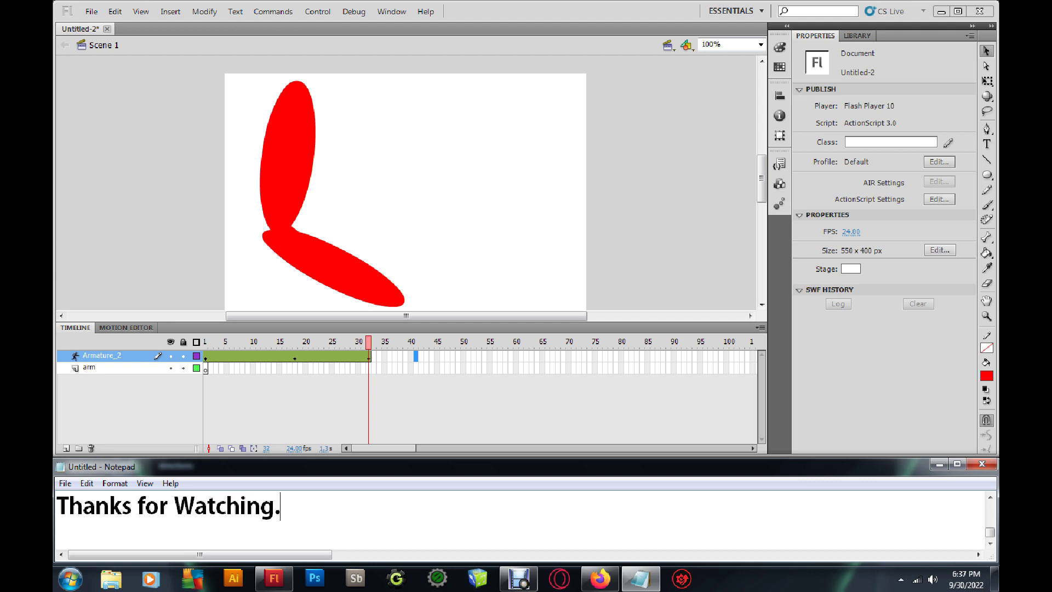